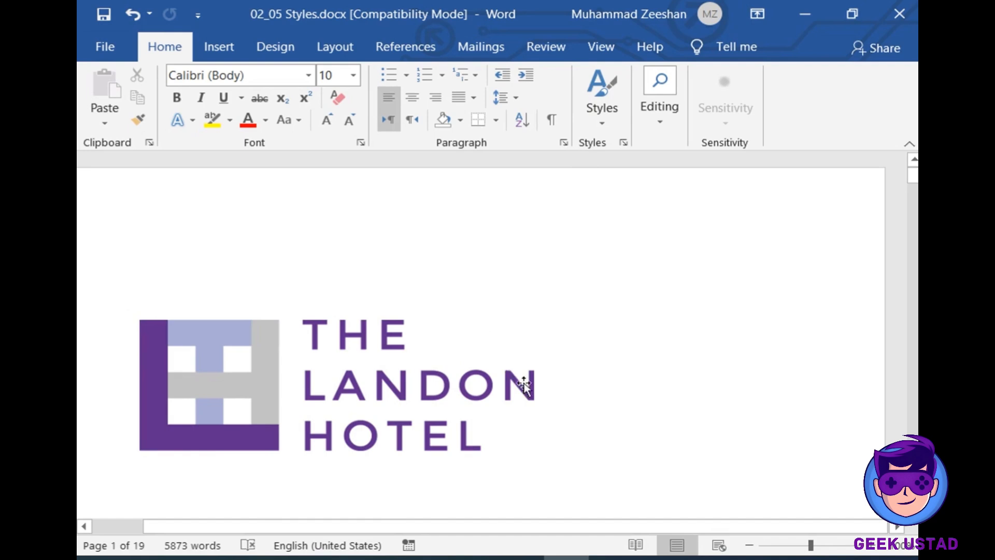
Examine the cover page's logo, title lines, revision date and author block
scroll(524, 384, down, 4)
scroll(373, 360, up, 2)
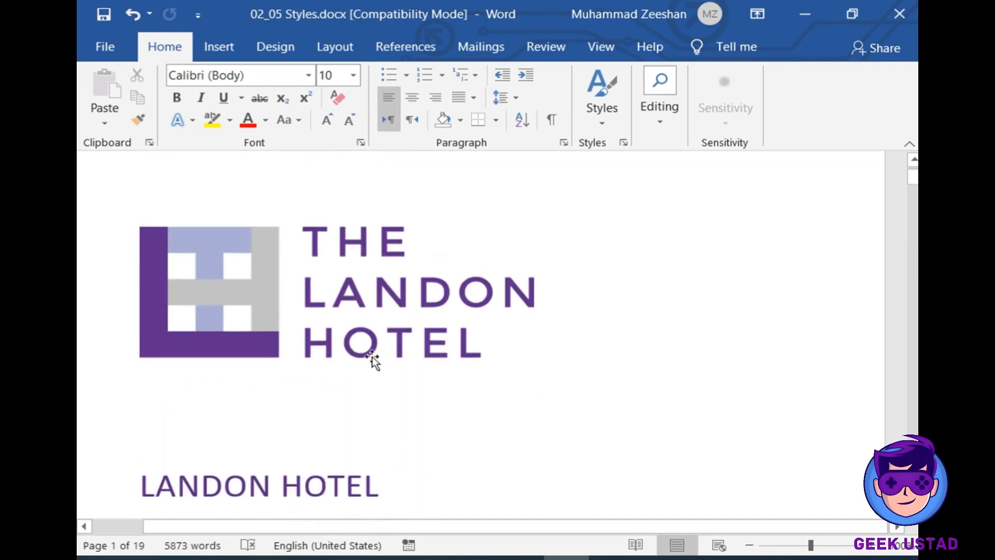
scroll(332, 409, down, 3)
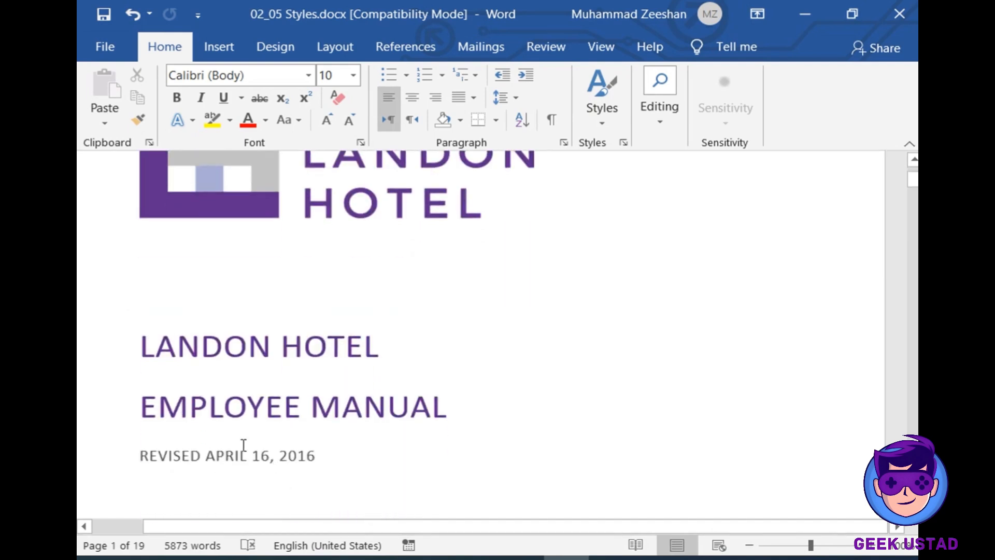
scroll(244, 441, down, 2)
scroll(246, 441, up, 5)
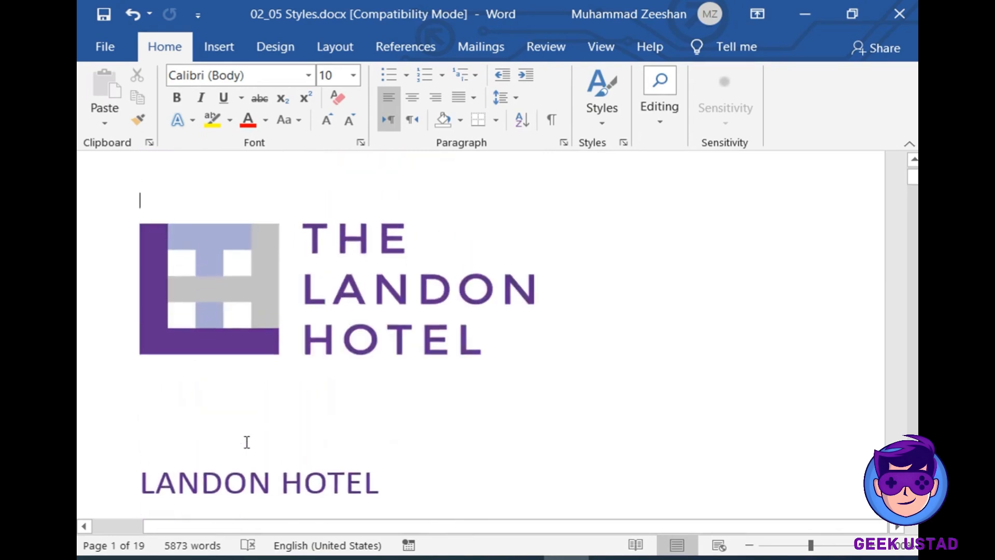
scroll(247, 441, down, 3)
click(296, 395)
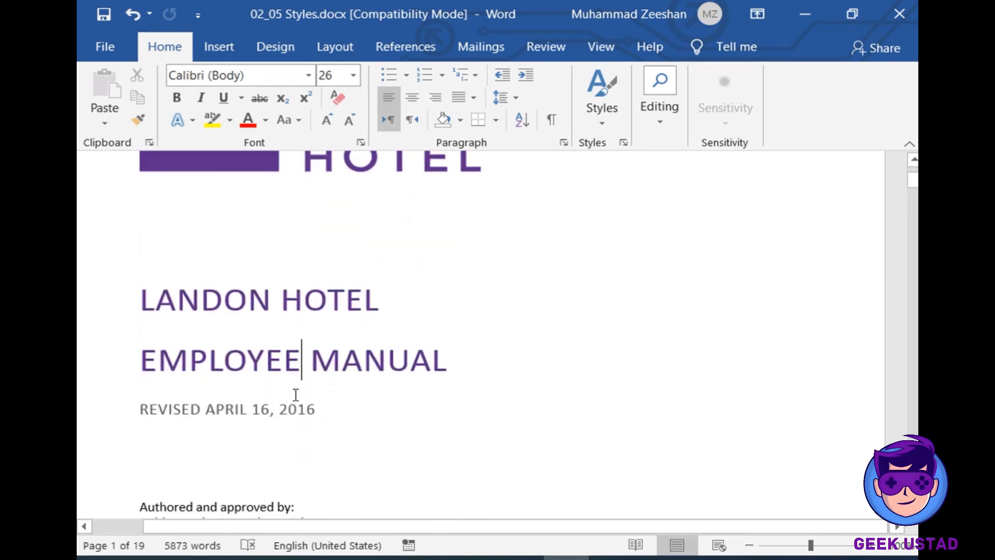
click(297, 409)
click(136, 409)
drag(165, 413, 369, 409)
click(378, 408)
scroll(384, 413, down, 3)
Clear all formatting from the "Authored and approved by:" heading and the author lines beneath it
click(139, 322)
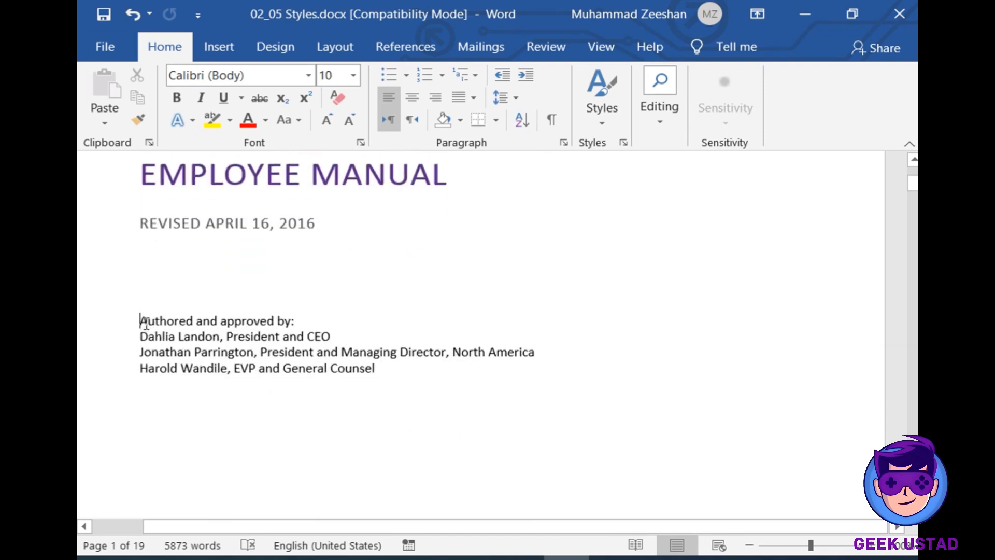
drag(144, 323, 140, 321)
scroll(275, 418, up, 3)
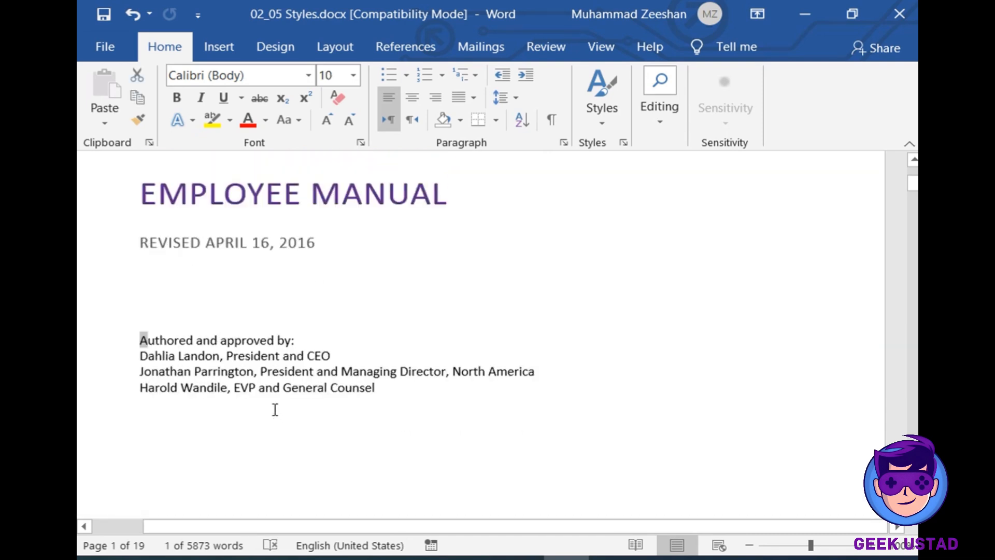
drag(139, 367, 362, 486)
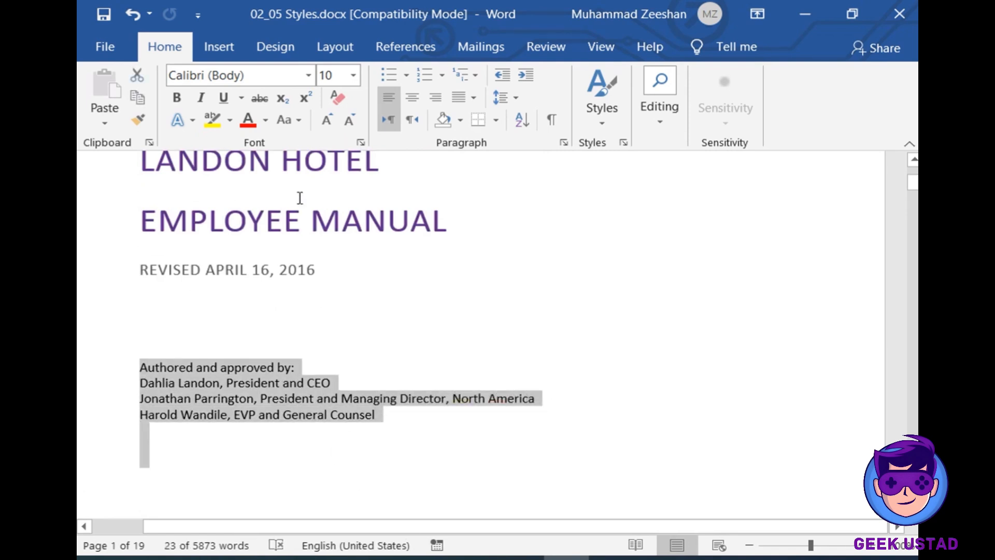
click(334, 100)
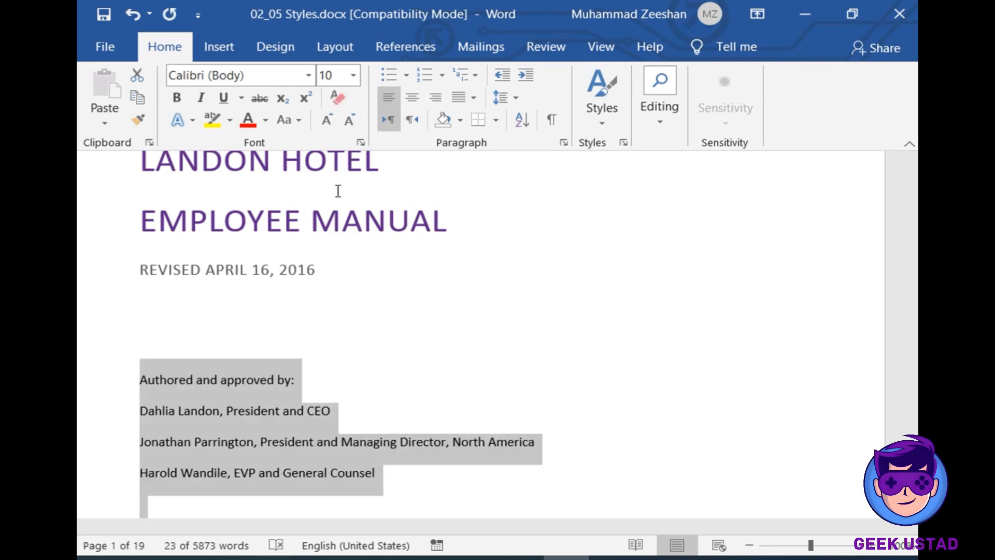
click(176, 382)
drag(136, 382, 384, 472)
Clear all formatting from the "Landon Hotel", "Employee Manual" and "Revised April 16, 2016" lines
scroll(163, 357, up, 3)
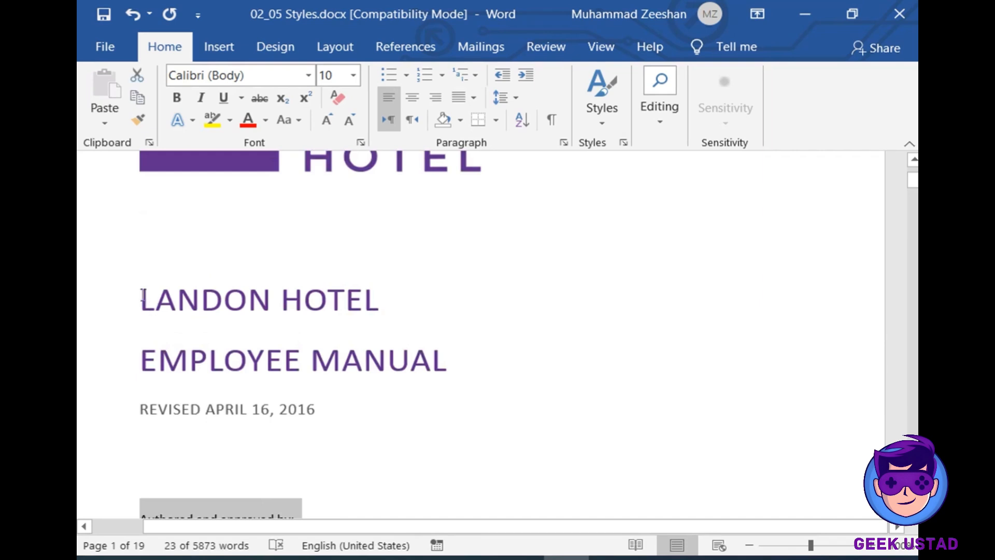
drag(142, 296, 326, 406)
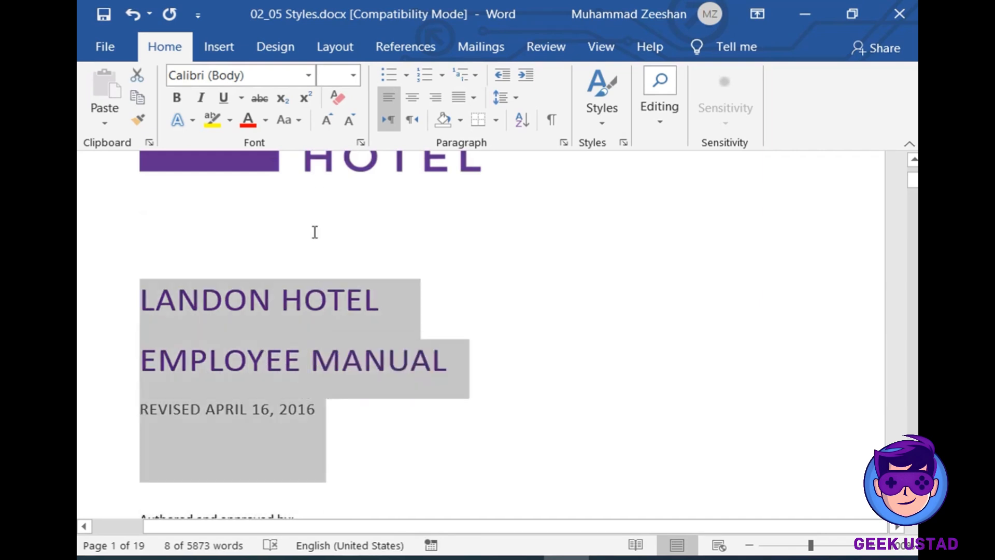
click(340, 102)
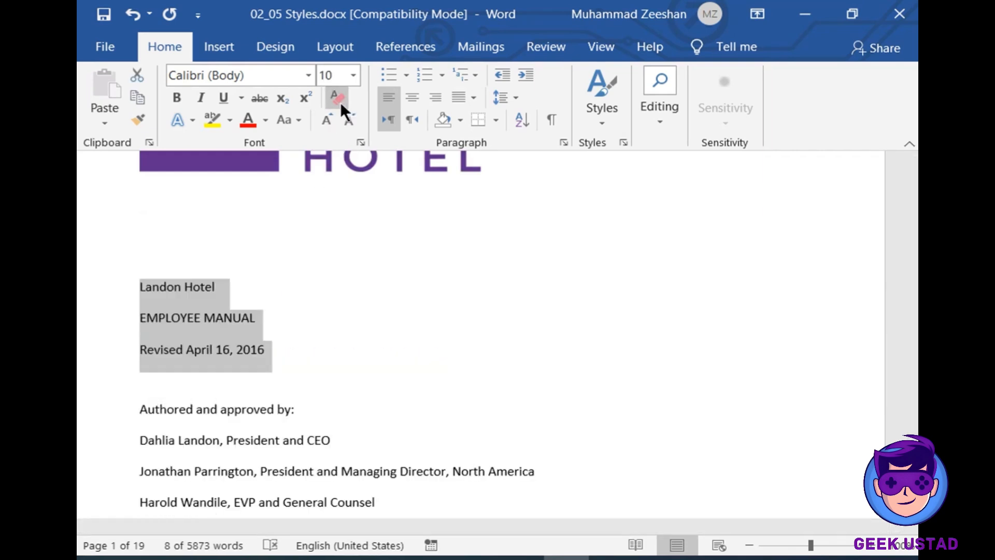
Examine the plain text of the two title lines and the revision date, and read the Clear All Formatting description
drag(263, 292, 142, 290)
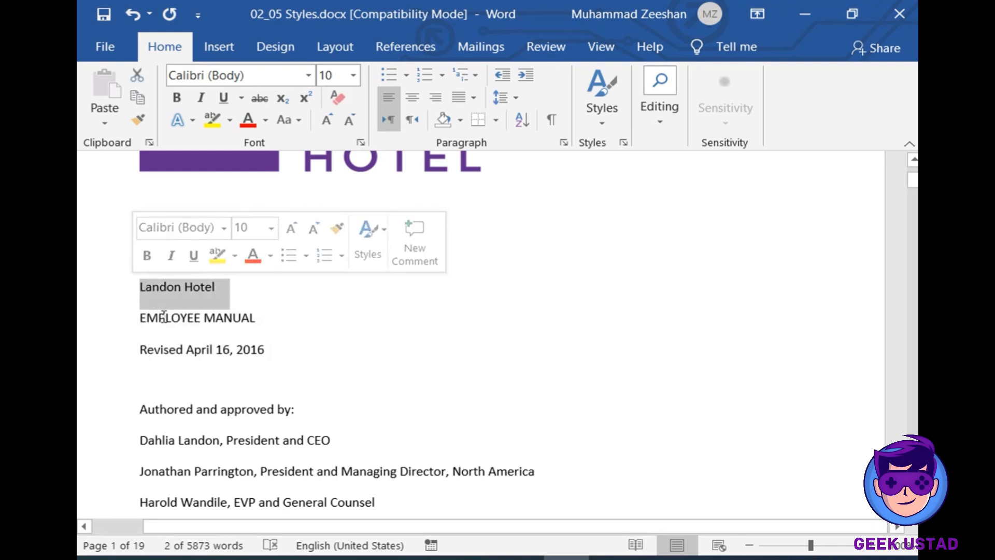
drag(141, 317, 258, 325)
click(258, 349)
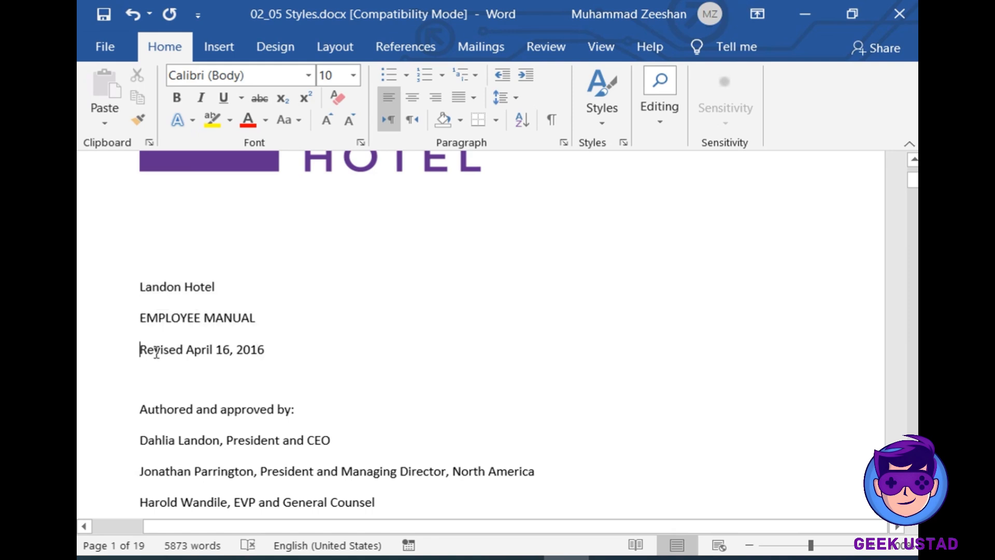
drag(138, 349, 272, 350)
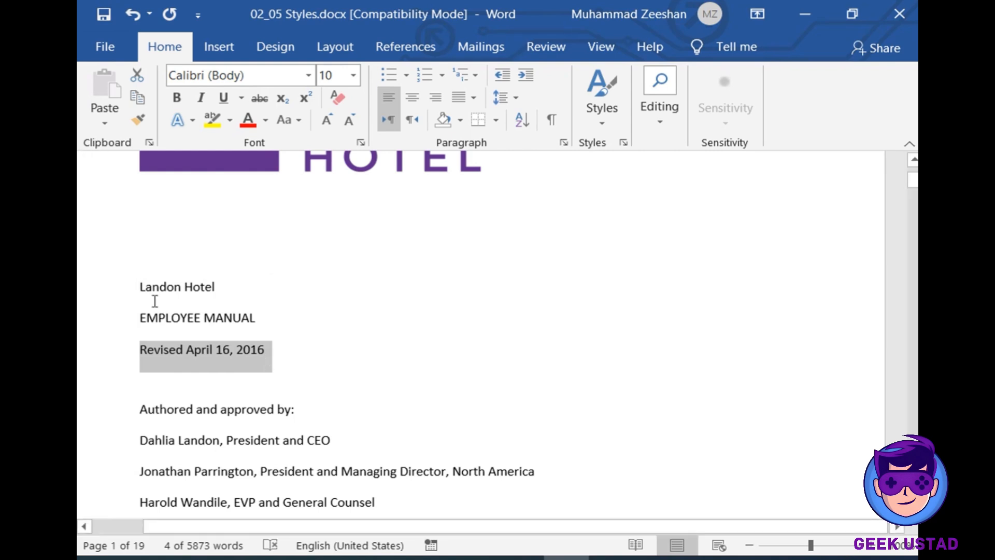
click(242, 277)
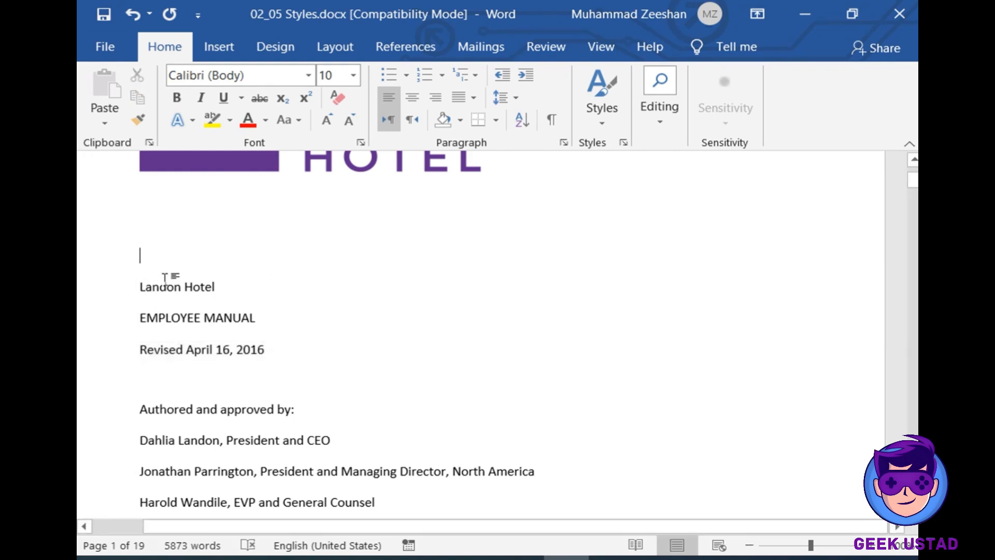
drag(140, 286, 287, 364)
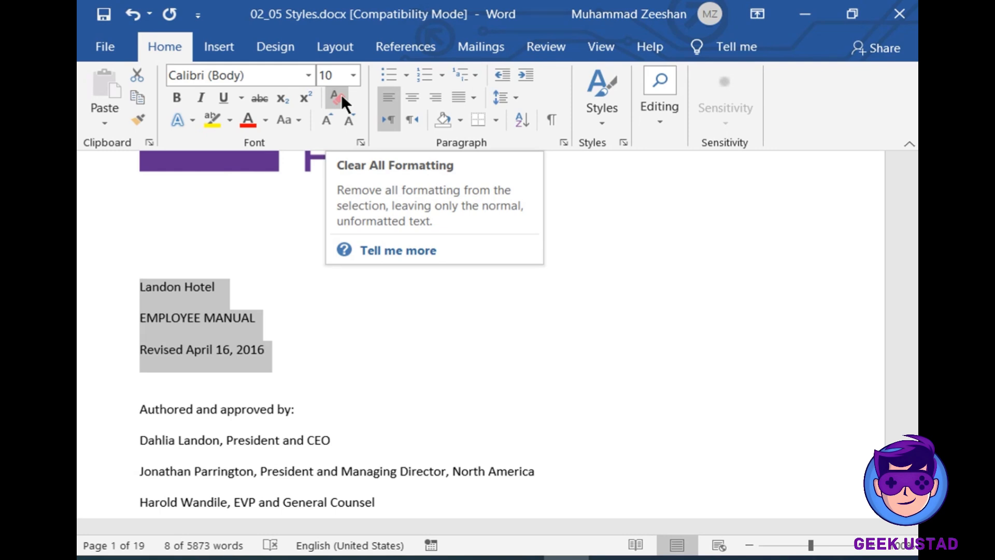
click(638, 421)
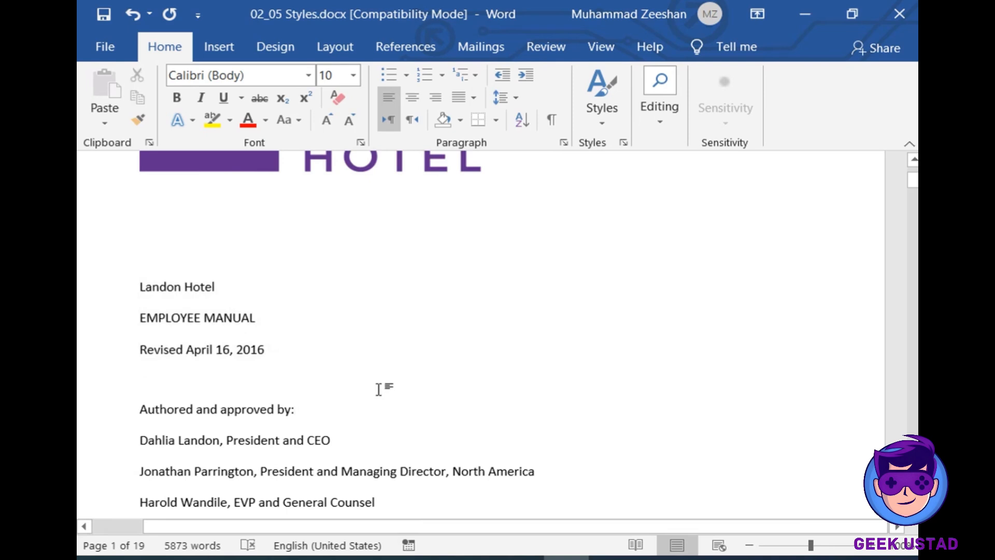
Undo the formatting removal on the title lines and revision date
key(ctrl+z)
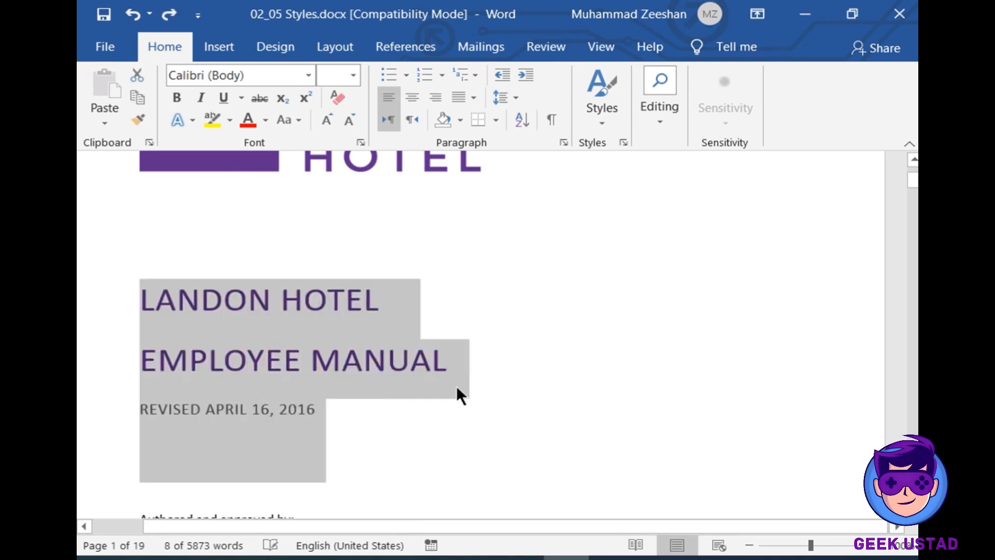
click(522, 402)
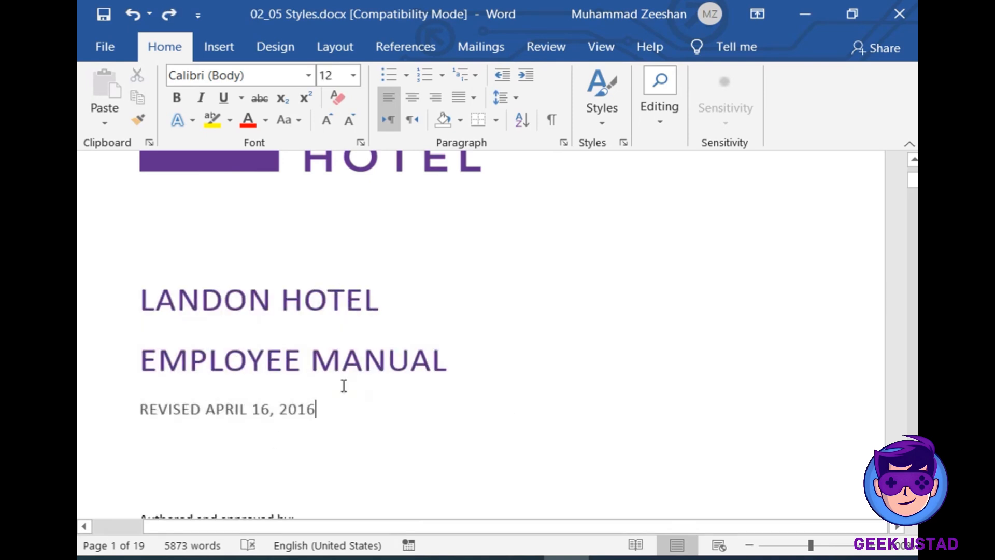
Check the topic list in the PowerPoint slide show, and compare the revision date's formatting with the author block in the Word document
click(606, 558)
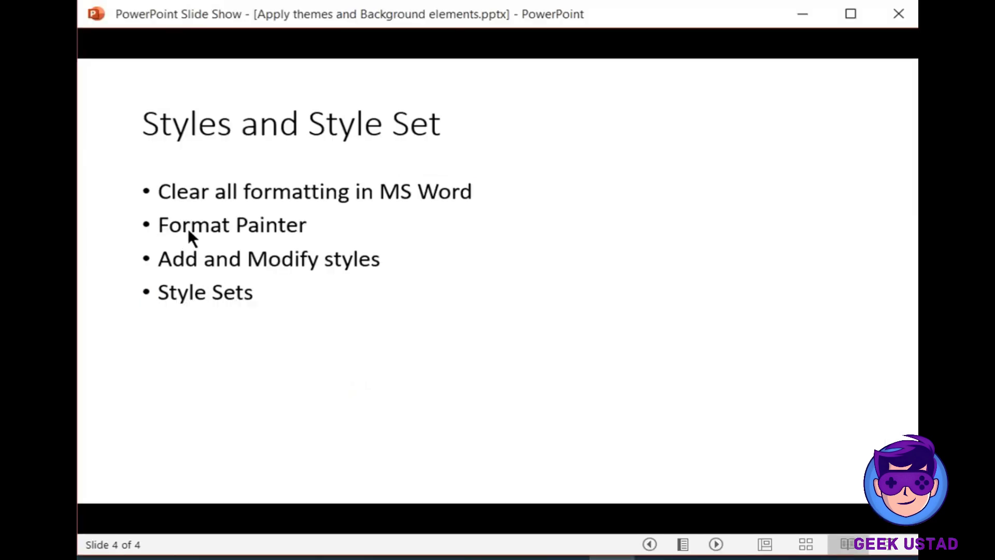
click(819, 7)
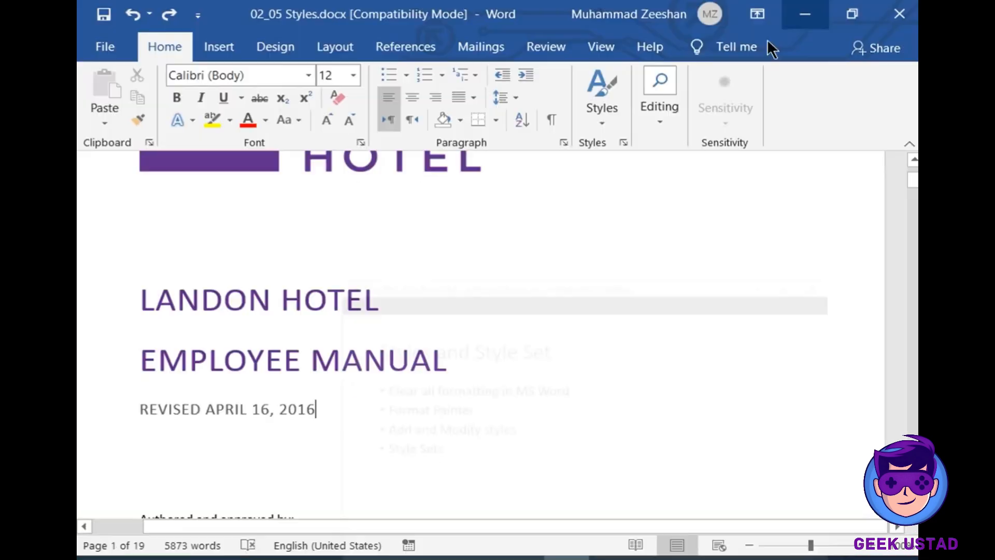
click(525, 339)
click(204, 410)
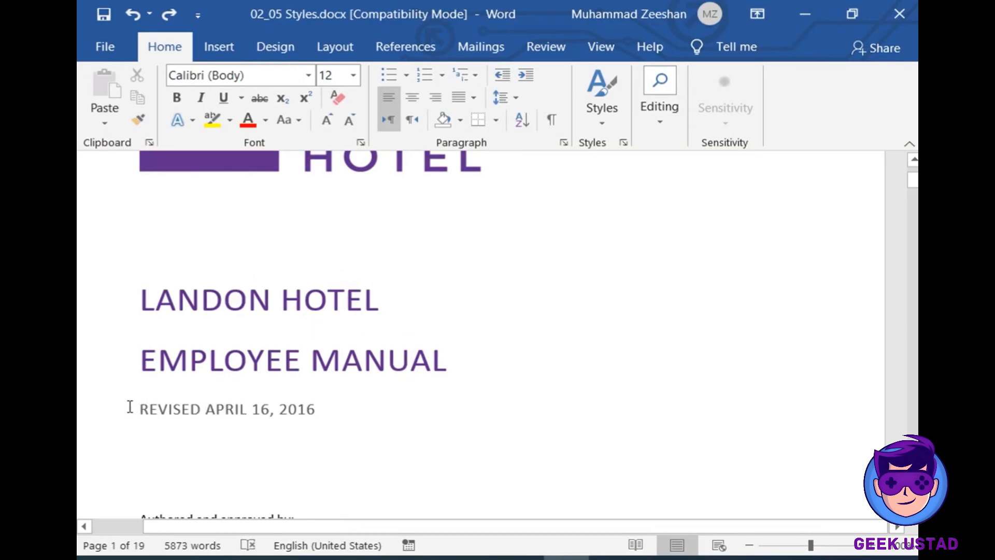
drag(141, 408, 323, 408)
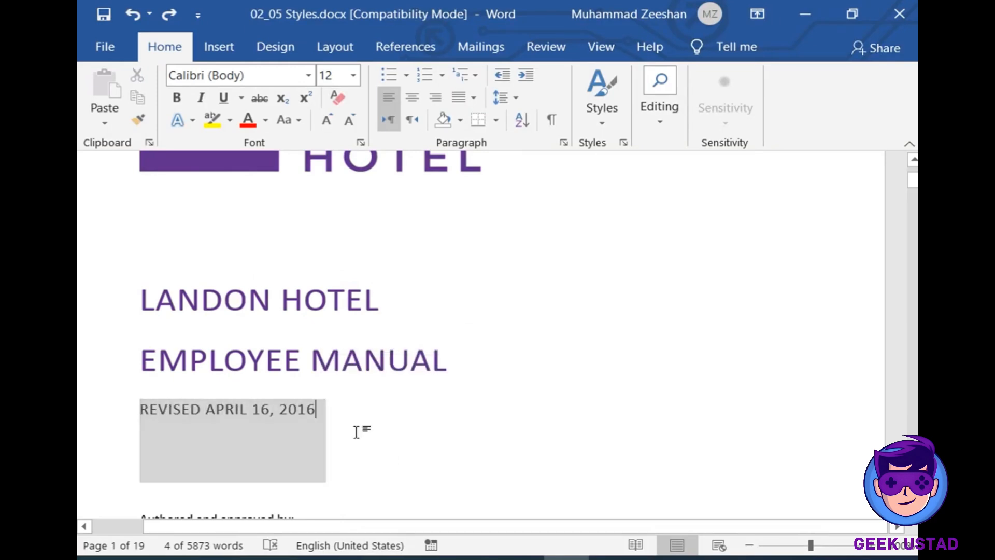
click(318, 415)
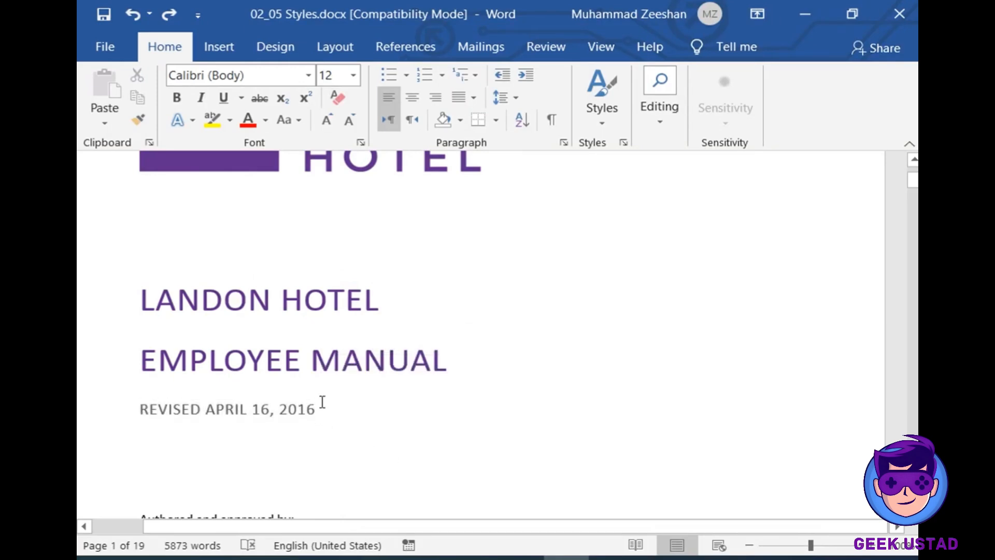
scroll(347, 424, down, 3)
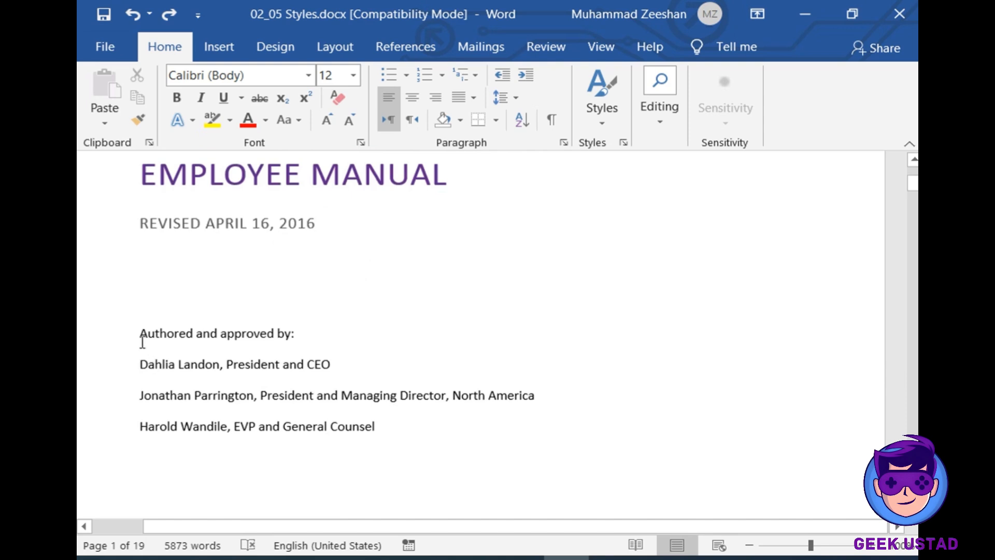
drag(139, 336, 378, 469)
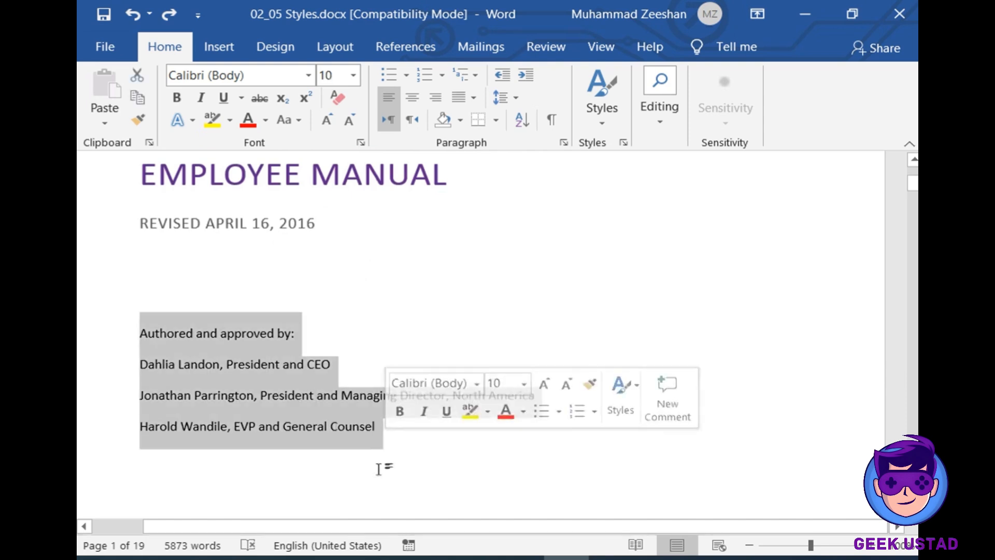
click(302, 396)
scroll(223, 328, up, 2)
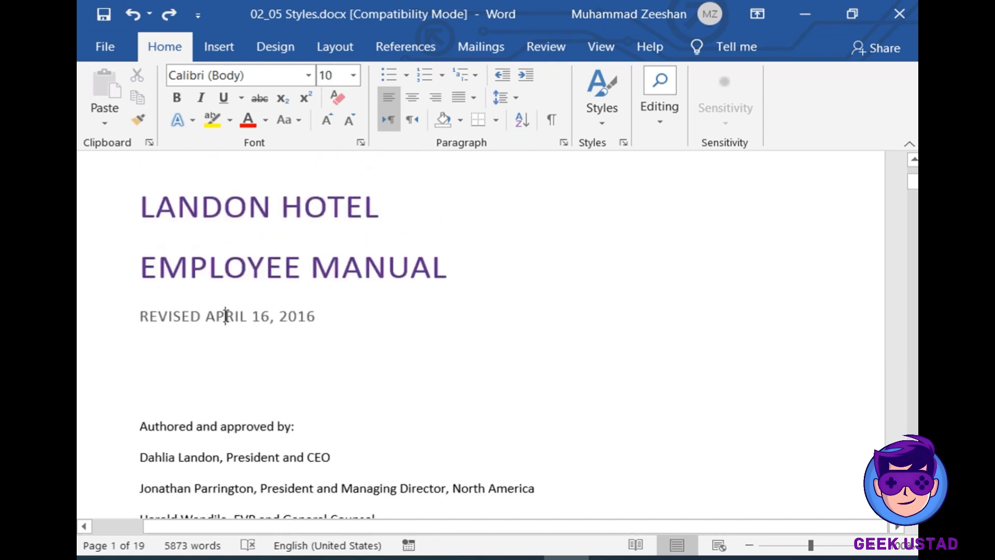
Copy the "Revised April 16, 2016" line's formatting onto the "Authored and approved by:" line with Format Painter
click(269, 321)
click(325, 322)
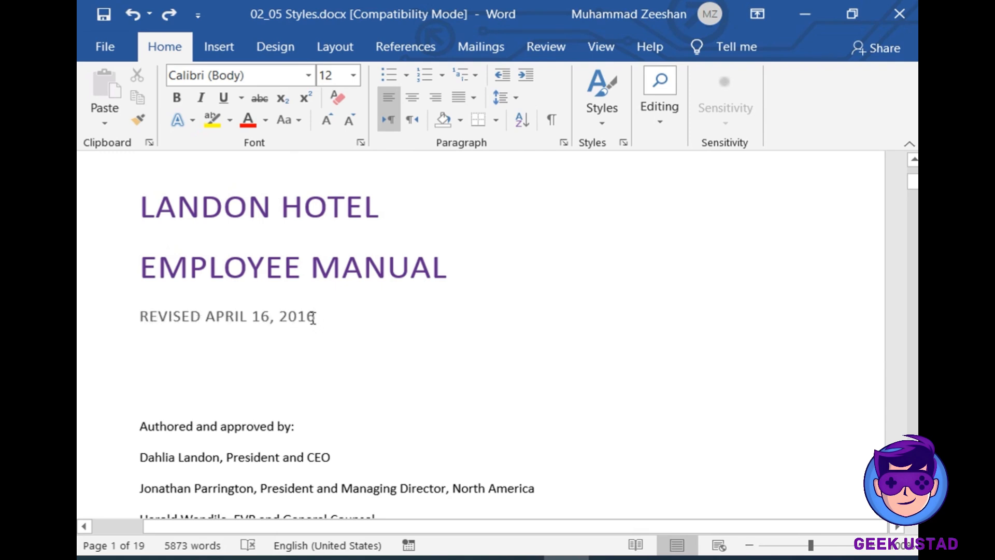
click(140, 121)
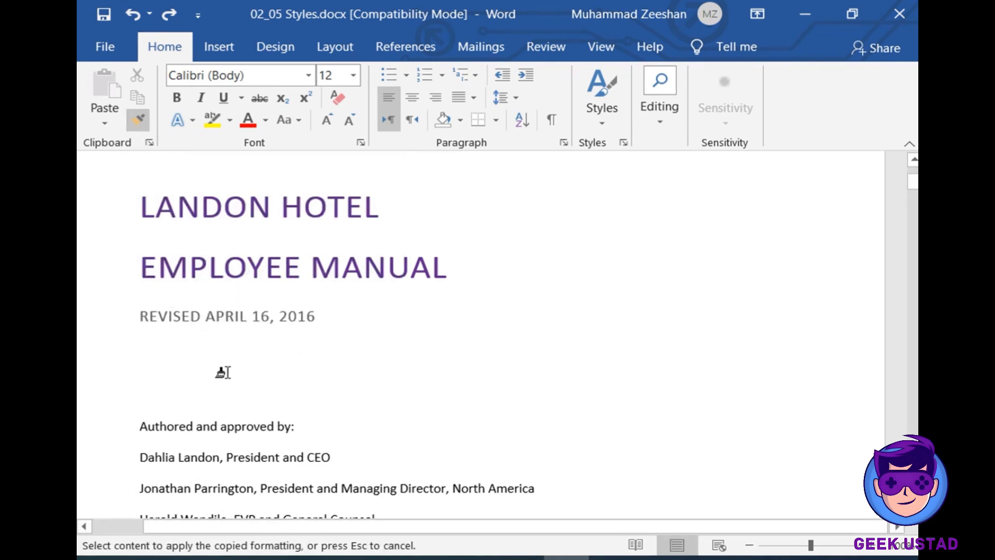
click(234, 428)
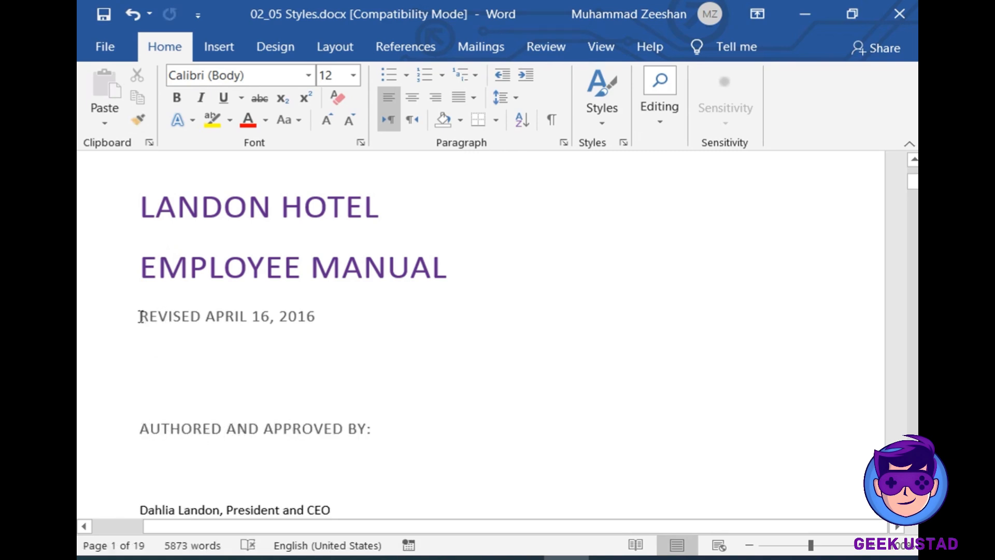
Compare the formatting of the revision date line and the "Authored and approved by:" line
drag(139, 316, 315, 327)
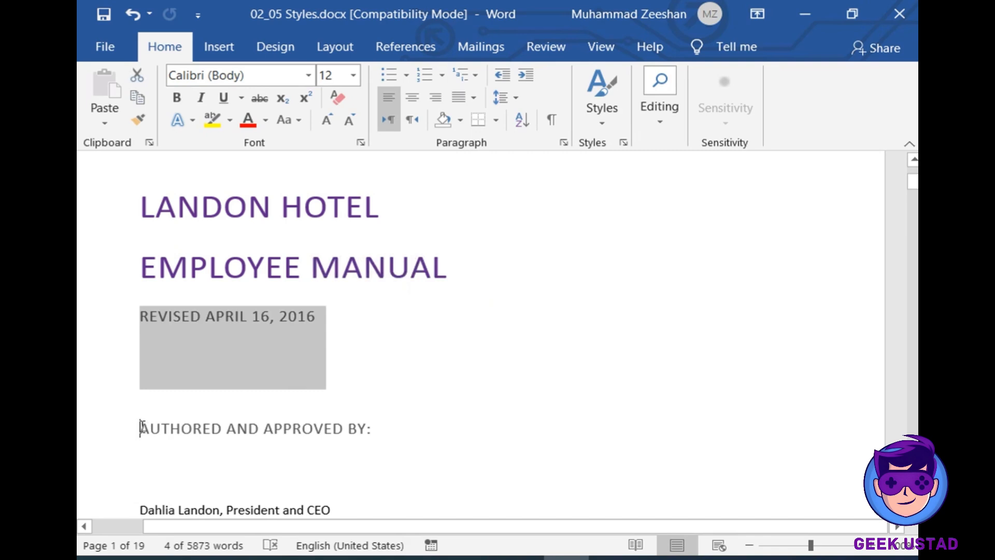
drag(140, 428, 366, 437)
click(362, 440)
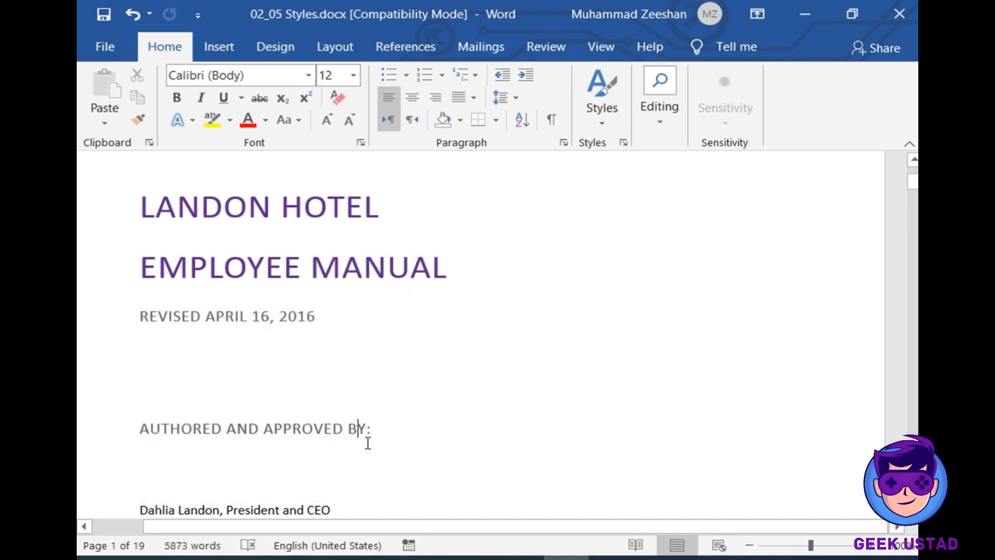
Copy the "Landon Hotel" title's formatting onto the President and CEO line with Format Painter
click(250, 207)
triple_click(350, 214)
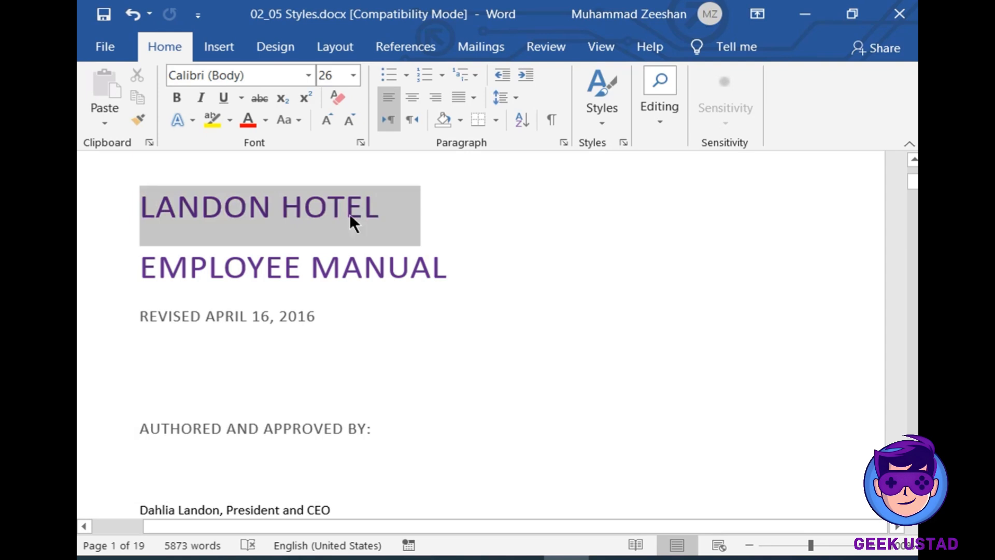
click(137, 122)
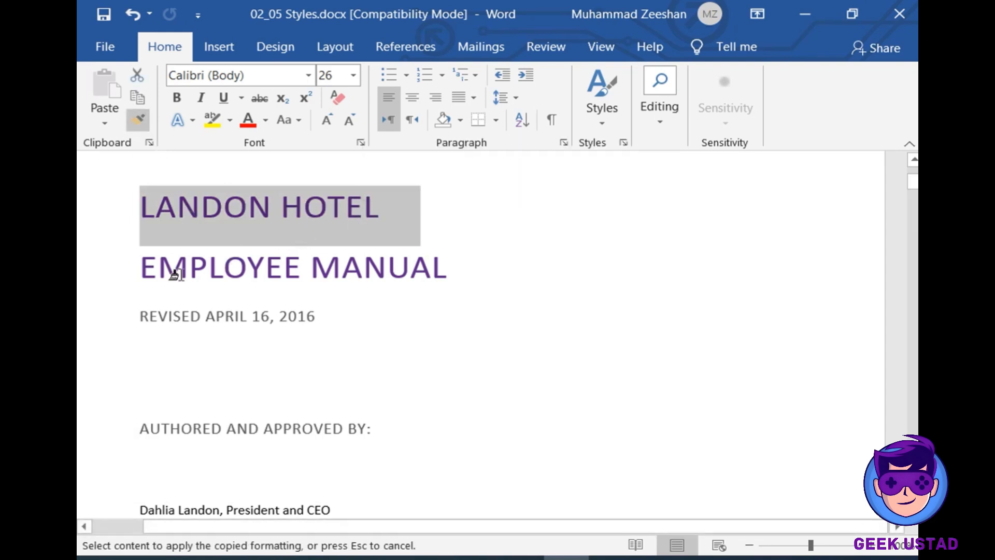
scroll(236, 418, down, 3)
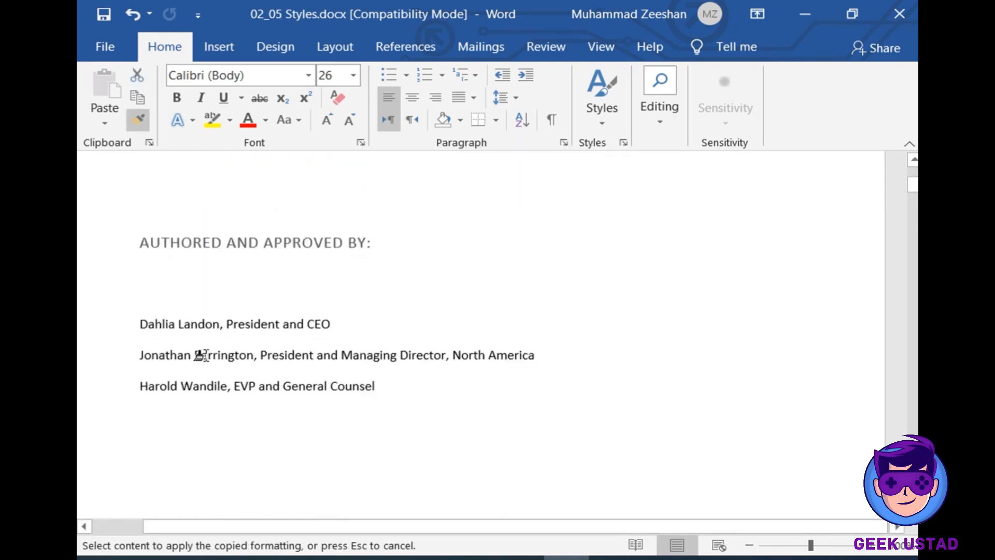
click(236, 324)
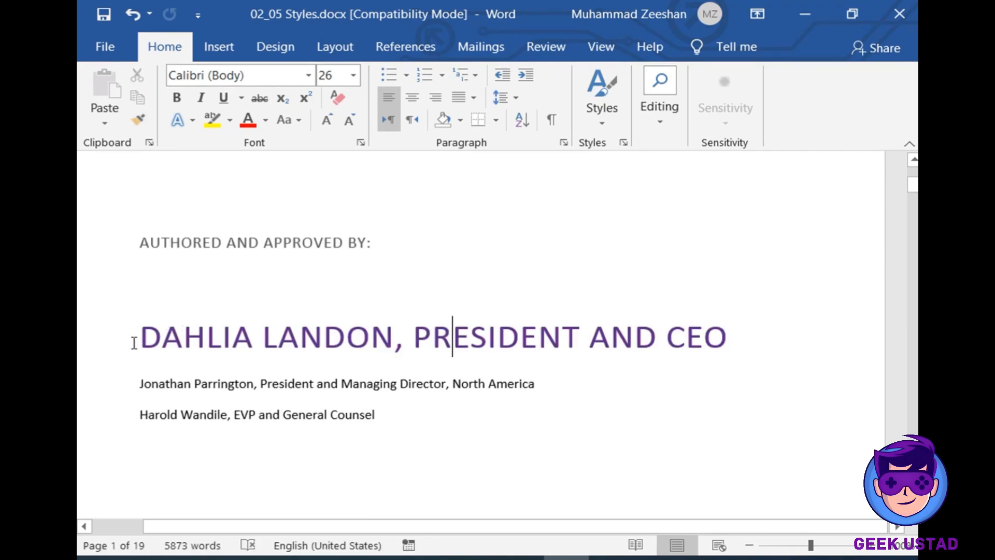
Compare the formatting of the President and CEO line with the "Employee Manual" title line
click(144, 342)
drag(145, 342, 733, 360)
scroll(388, 399, up, 3)
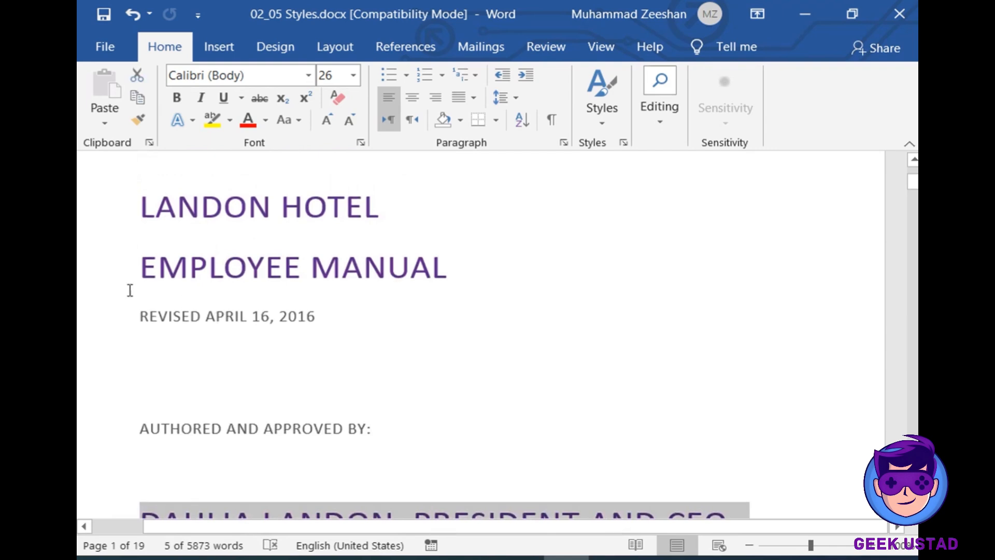
drag(145, 268, 469, 280)
scroll(471, 405, down, 3)
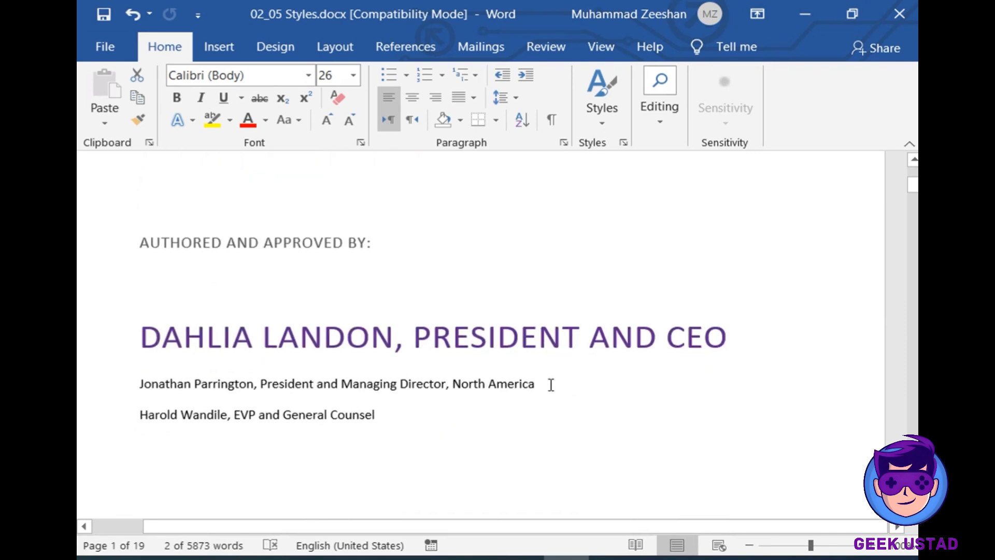
scroll(555, 402, up, 3)
scroll(556, 403, down, 3)
scroll(554, 402, down, 2)
scroll(553, 402, up, 3)
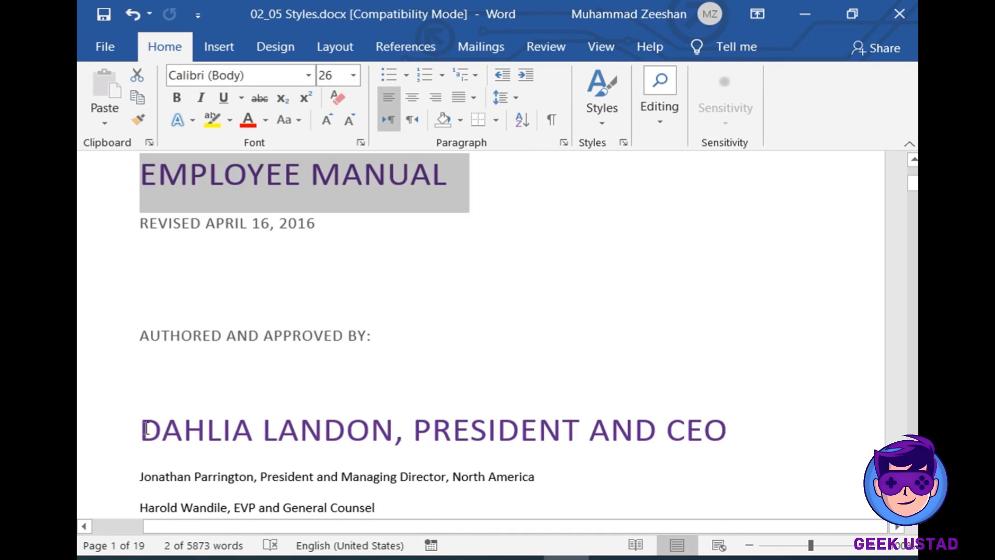
drag(146, 429, 671, 414)
scroll(535, 380, up, 3)
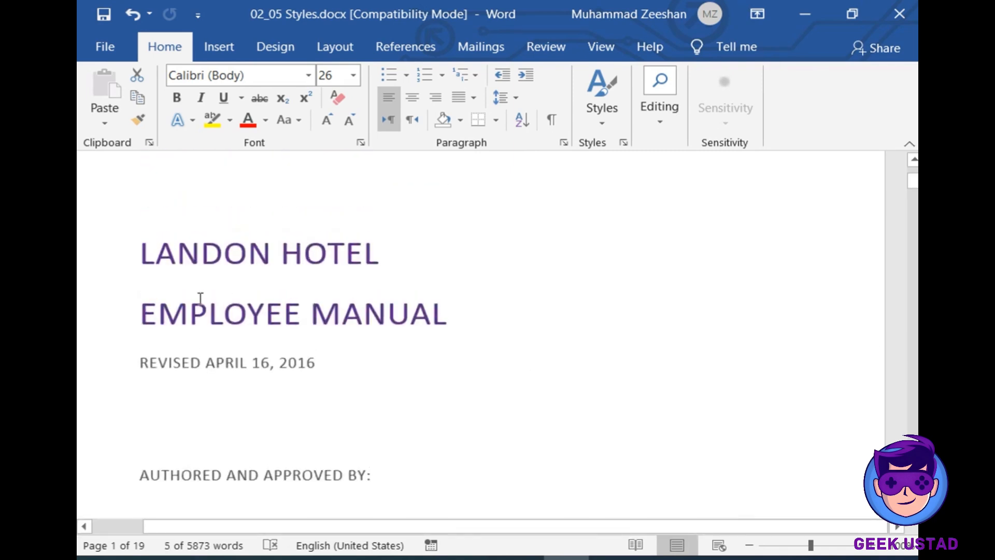
Copy the "Employee Manual" title's formatting onto the EVP and General Counsel line with Format Painter
click(132, 318)
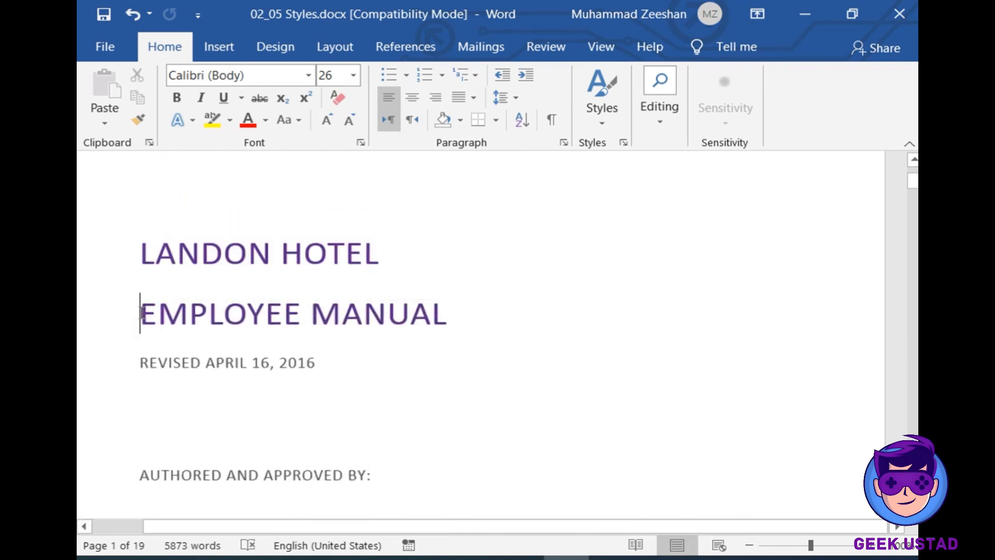
click(321, 342)
click(185, 314)
click(140, 118)
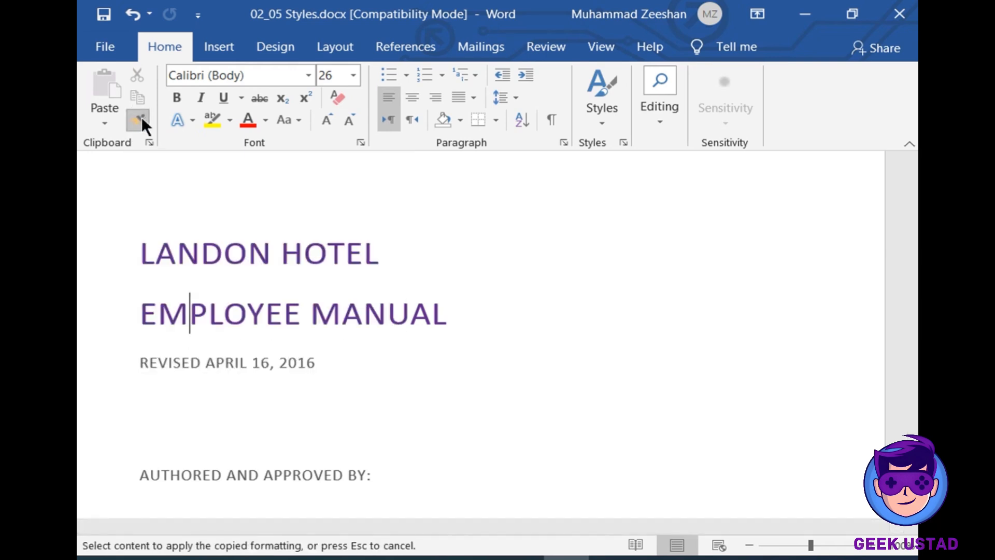
scroll(422, 454, down, 3)
scroll(422, 455, down, 3)
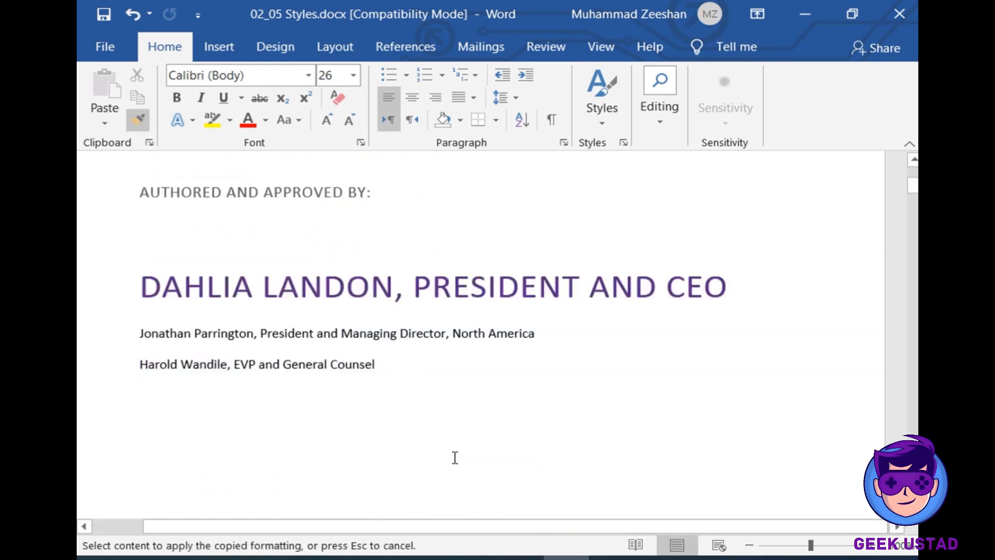
click(285, 322)
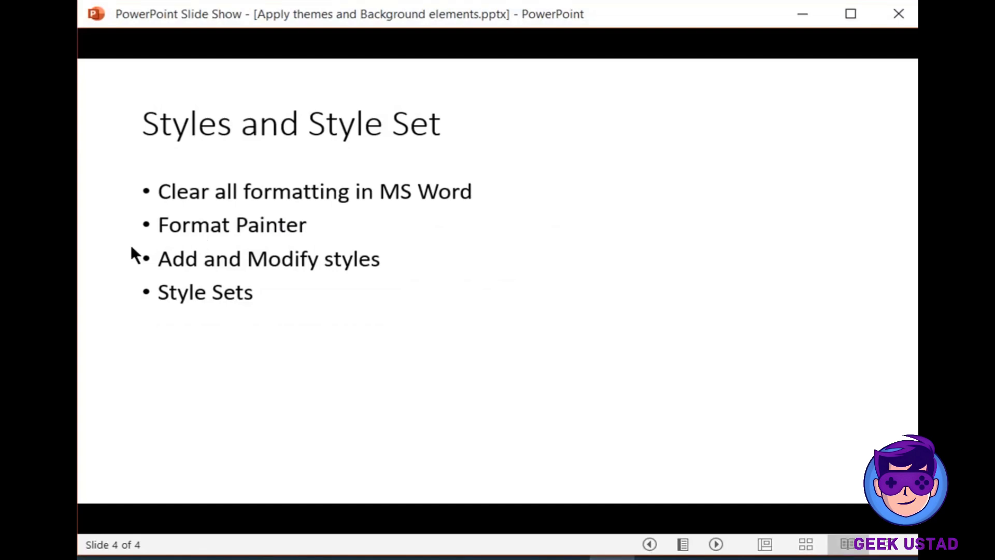
Minimize the PowerPoint slide show and apply the Normal style to the EVP and General Counsel line in Word
click(800, 15)
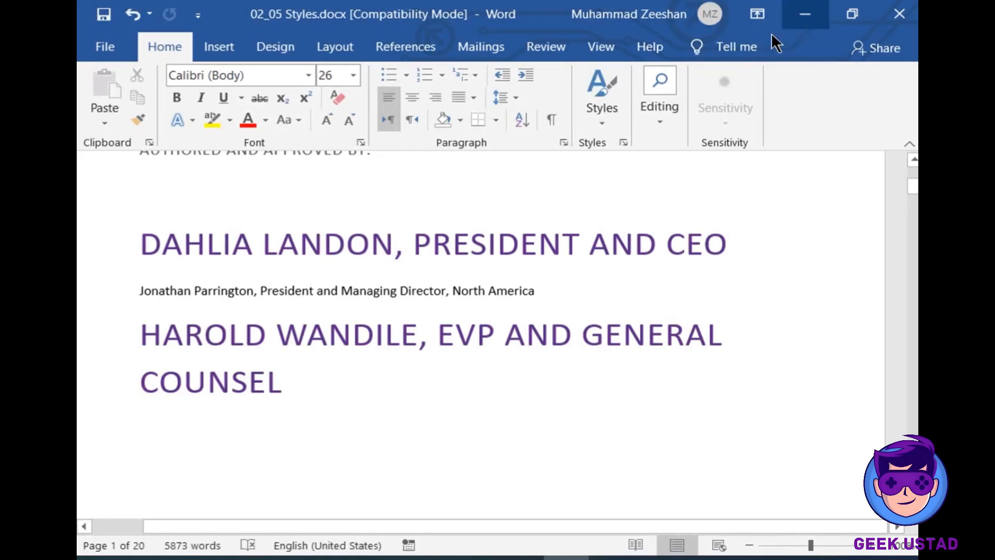
click(419, 399)
scroll(375, 424, up, 3)
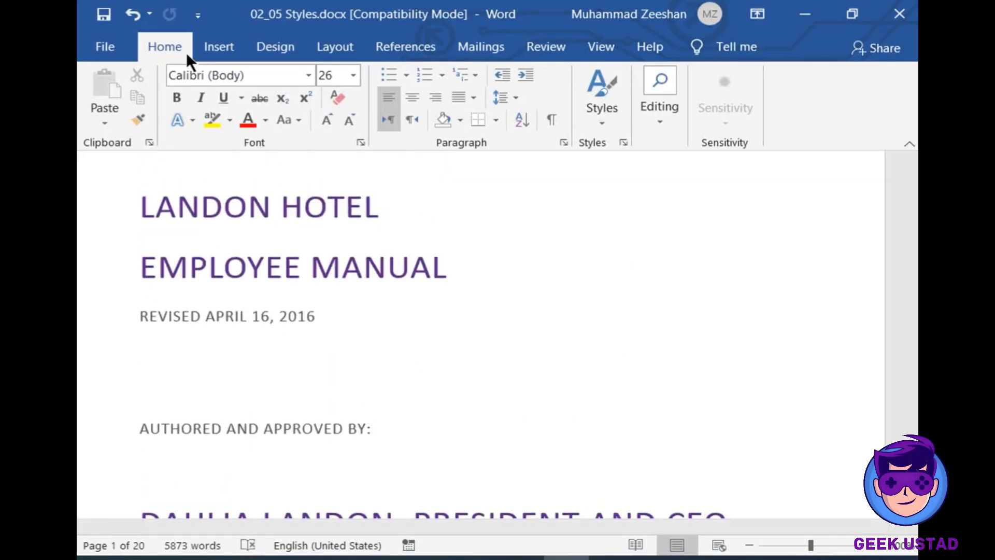
click(602, 118)
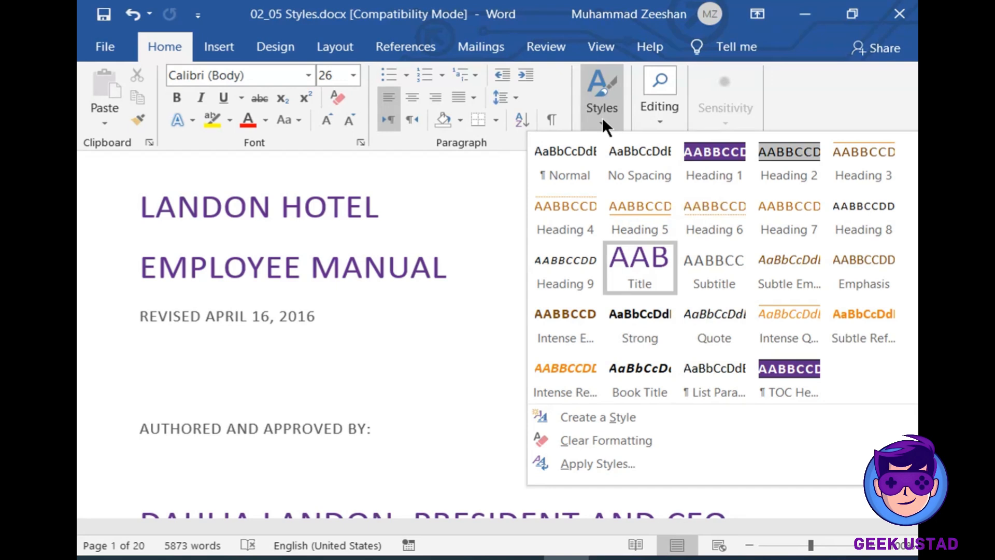
click(566, 150)
scroll(426, 258, up, 3)
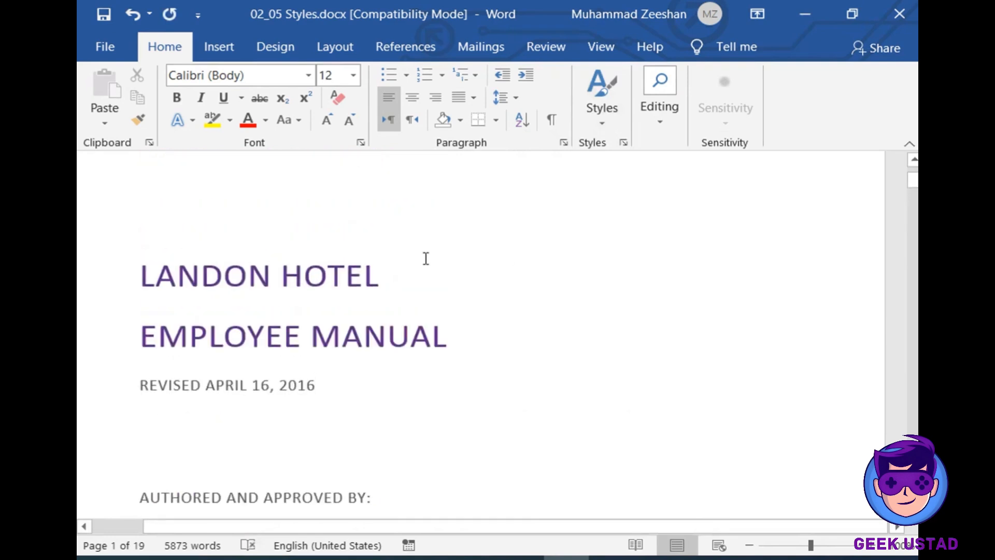
Apply the Intense Quote style to the first paragraph under "The Story Behind Landon Hotel"
scroll(244, 265, down, 2)
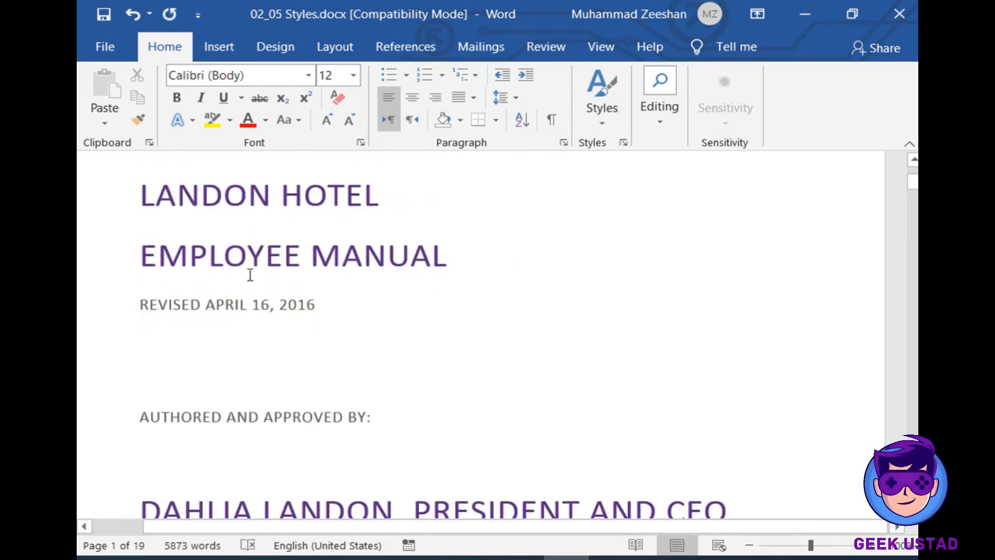
scroll(384, 441, down, 10)
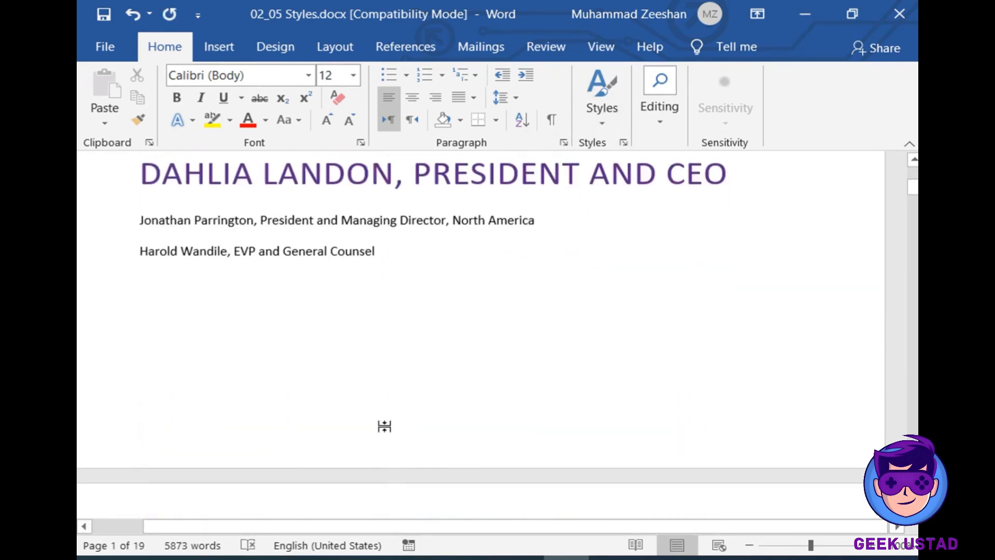
drag(141, 343, 246, 467)
scroll(246, 467, down, 3)
scroll(248, 445, down, 12)
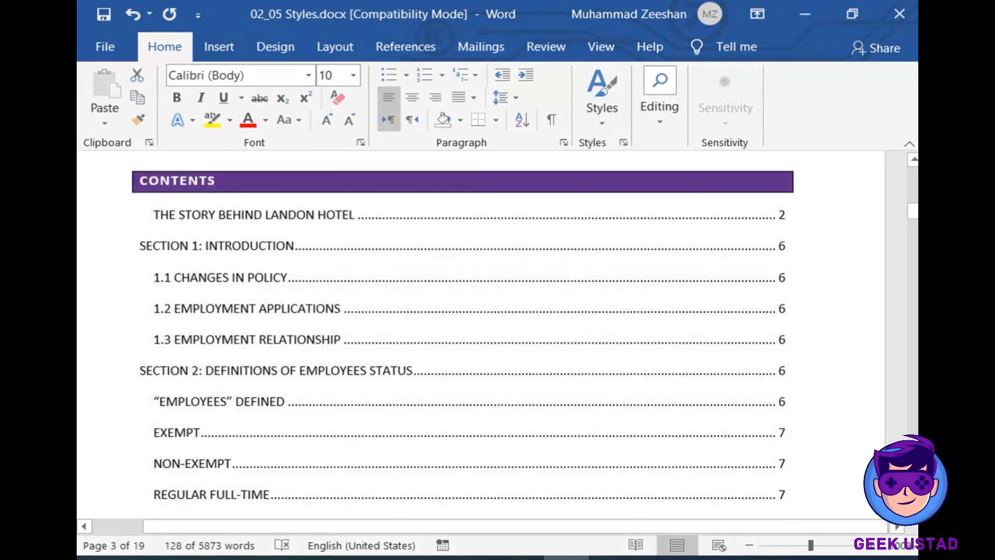
drag(912, 211, 912, 175)
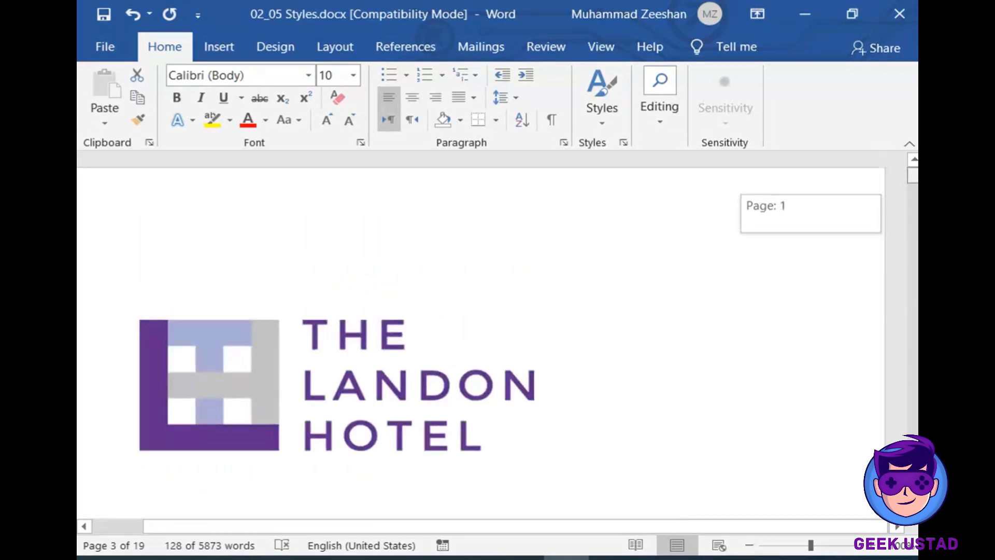
click(603, 123)
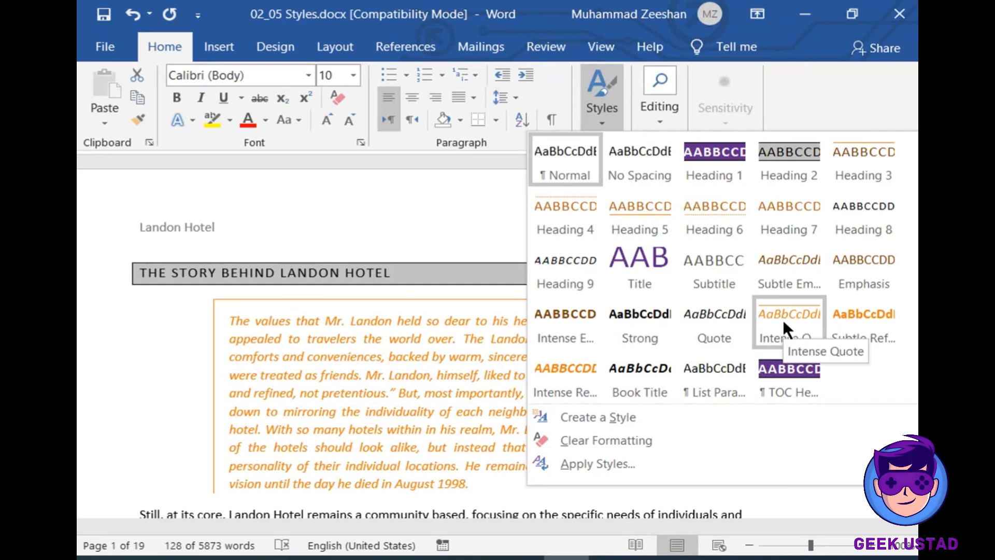
click(785, 319)
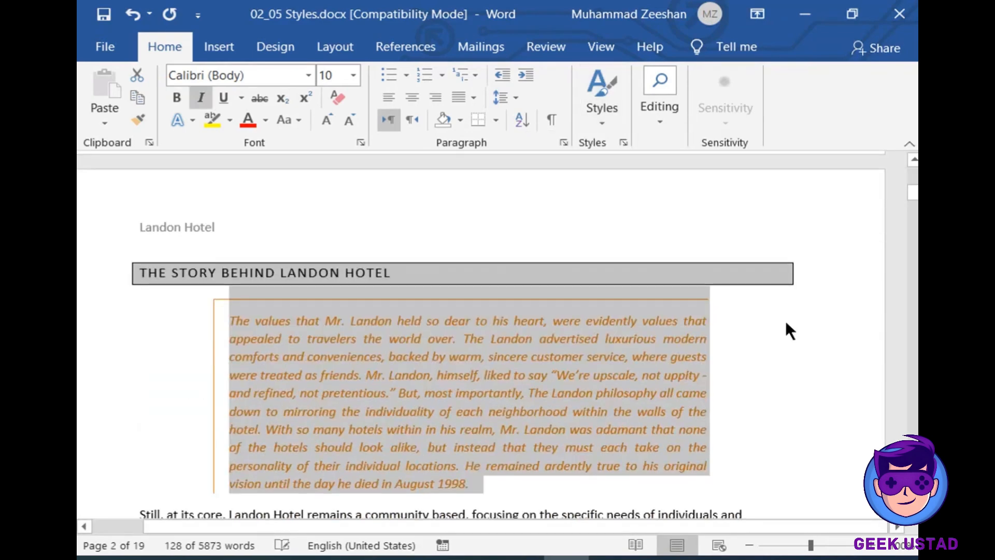
click(782, 334)
mouse_move(912, 193)
mouse_down()
mouse_move(913, 179)
mouse_move(915, 194)
mouse_up()
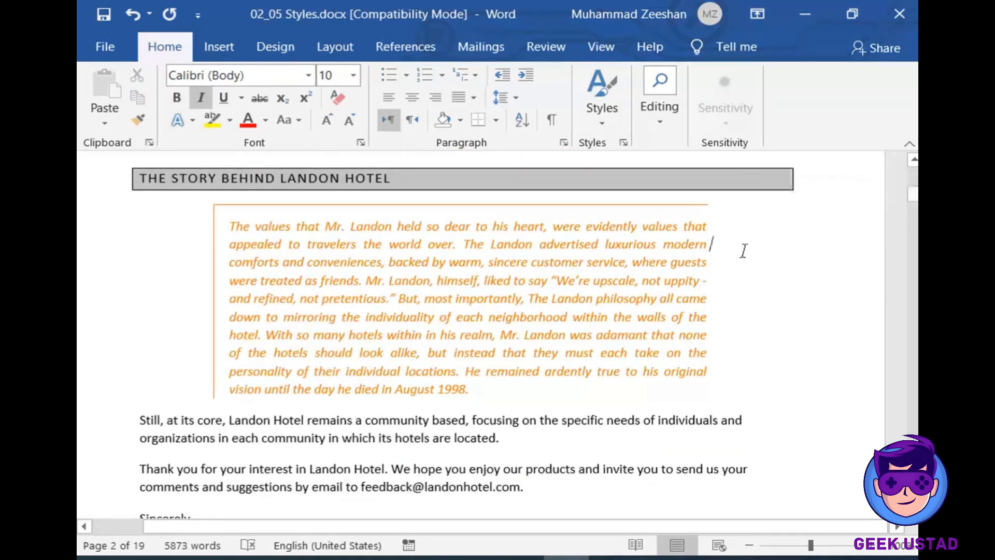
Apply the Title style to the first paragraph under "The Story Behind Landon Hotel"
click(481, 390)
drag(916, 196, 916, 175)
click(596, 115)
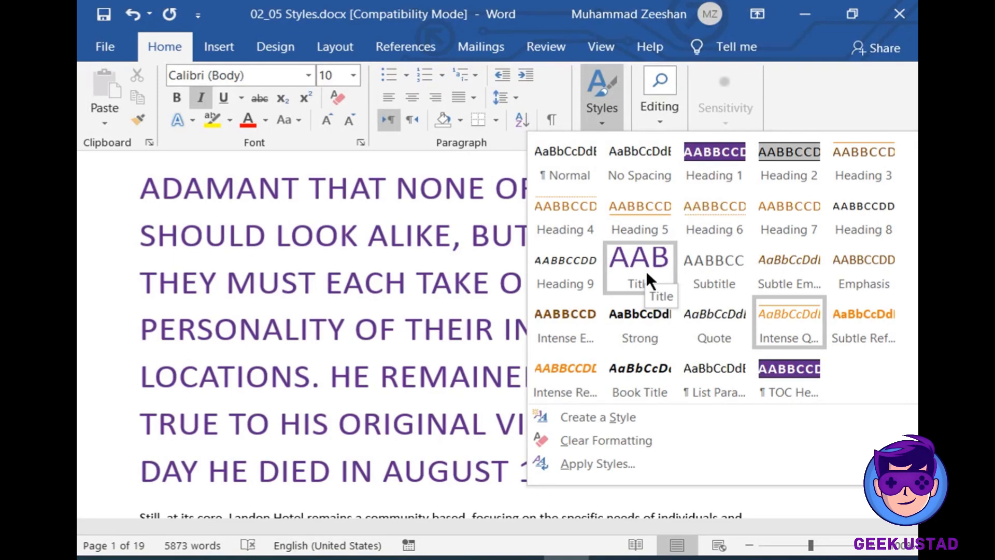
click(646, 270)
Apply an orange all-caps heading style with a bottom border to the first paragraph under "The Story Behind Landon Hotel"
drag(912, 211, 913, 178)
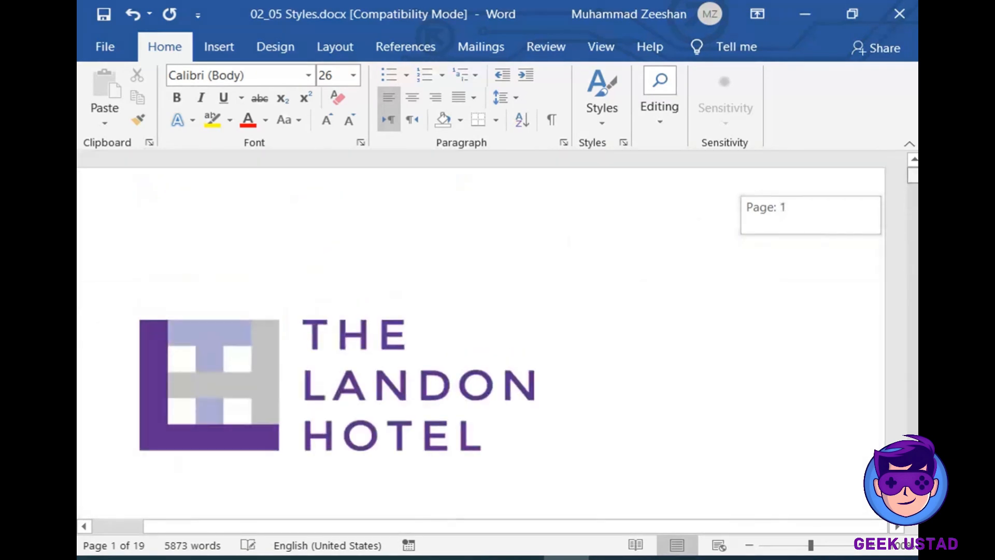
click(615, 124)
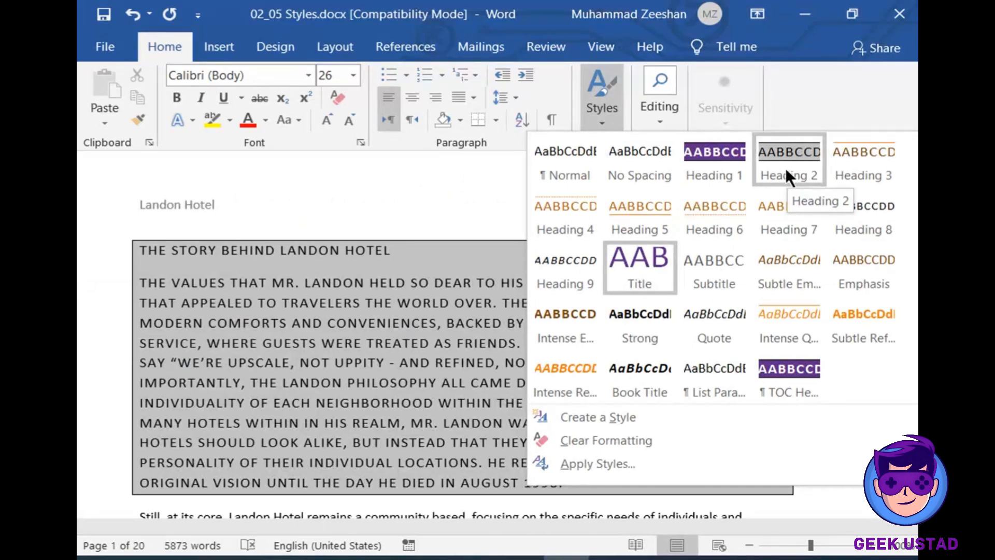
click(785, 166)
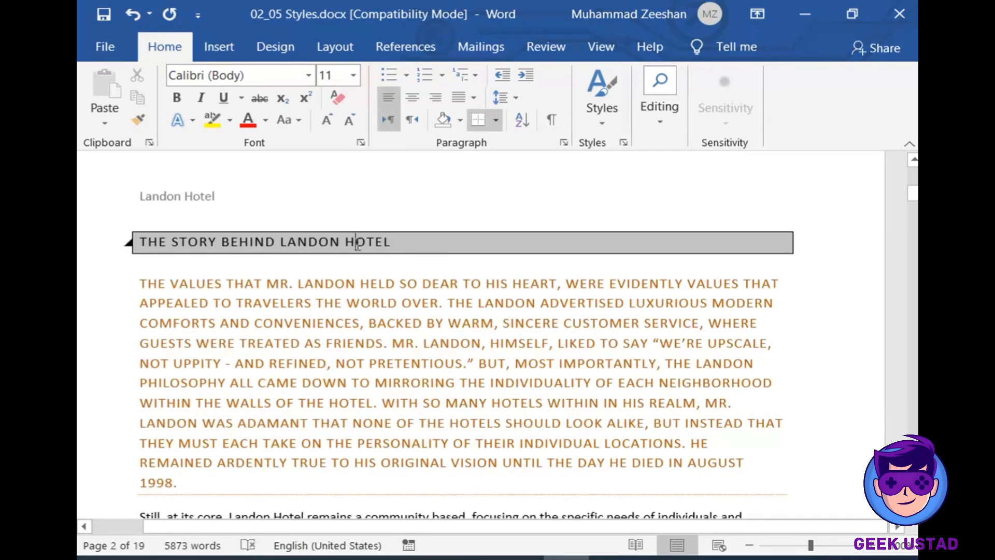
Apply the Heading 1 style to the "The Story Behind Landon Hotel" heading
drag(418, 241, 109, 242)
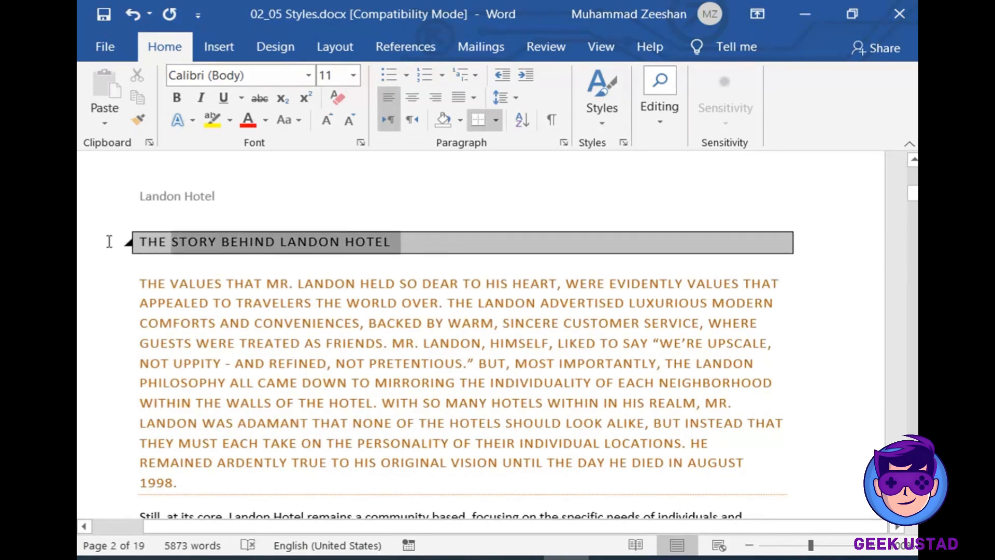
click(606, 118)
click(718, 150)
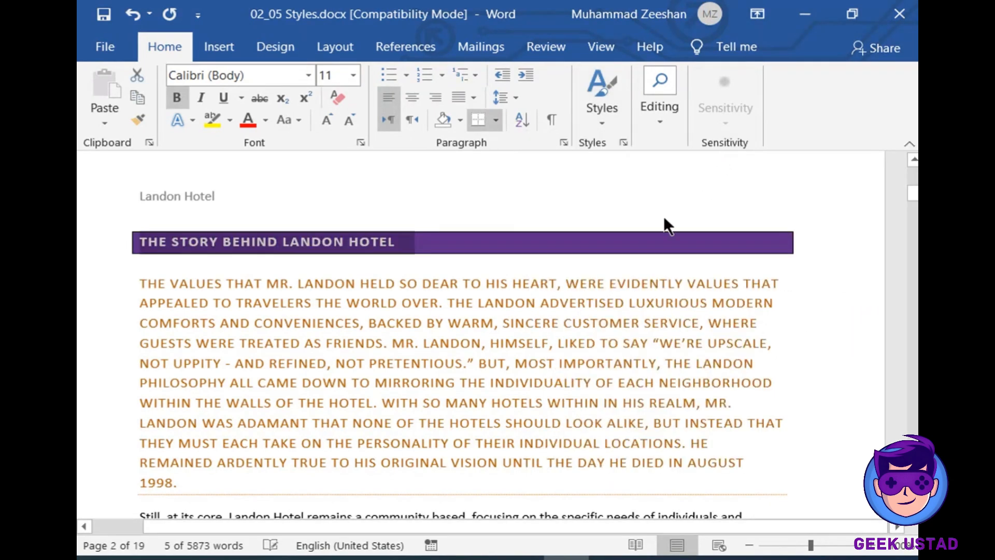
click(447, 244)
Apply the Heading 2 style to the "The Story Behind Landon Hotel" heading
drag(404, 242, 111, 240)
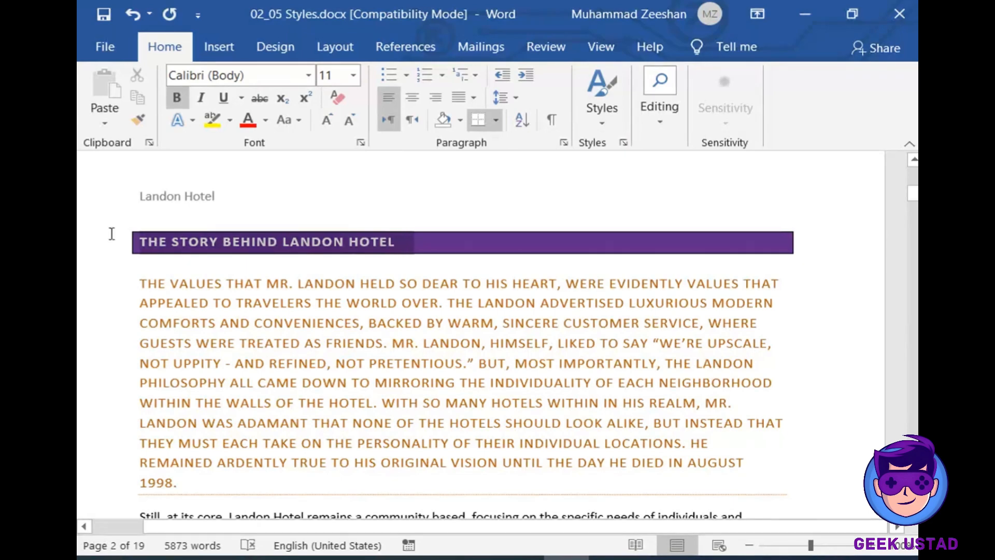
drag(914, 193, 914, 292)
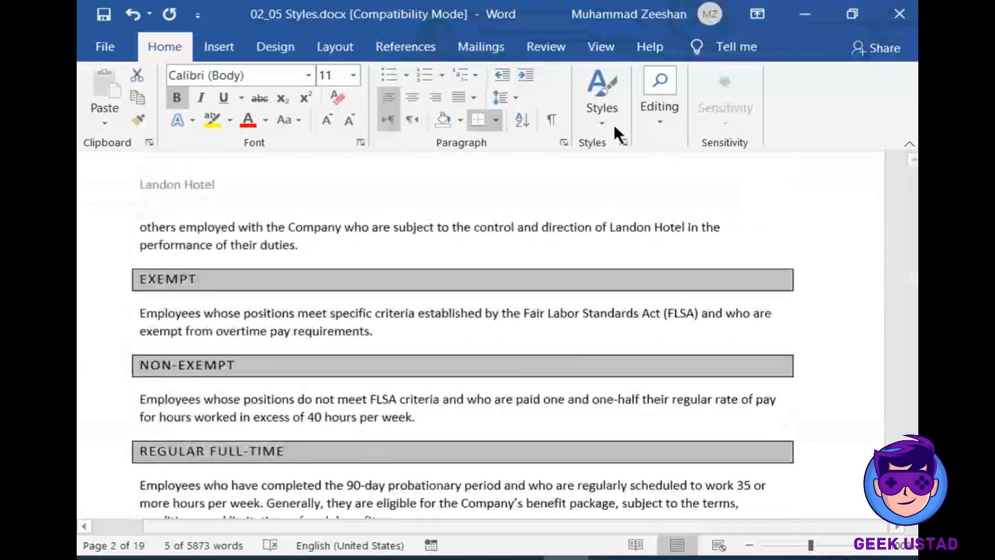
click(614, 122)
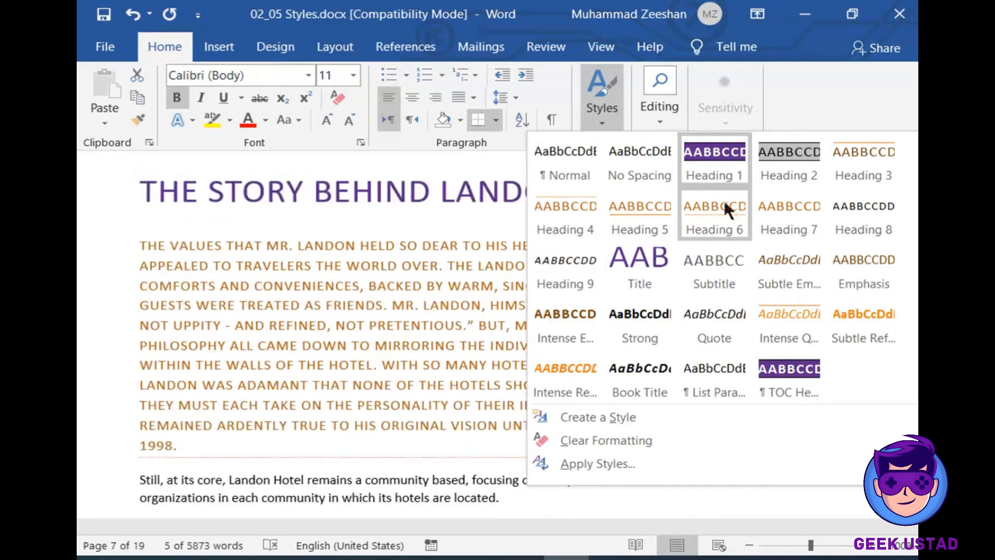
click(789, 157)
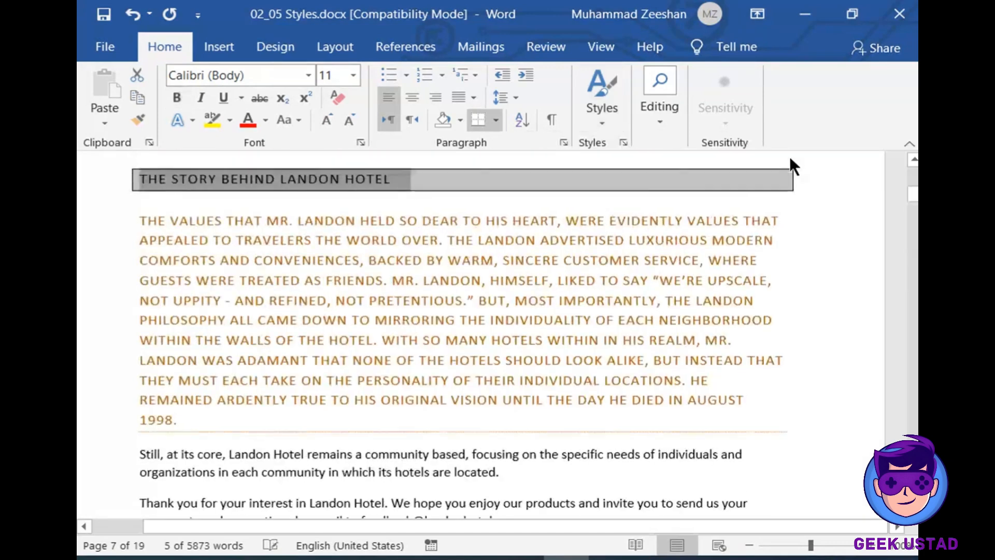
click(443, 195)
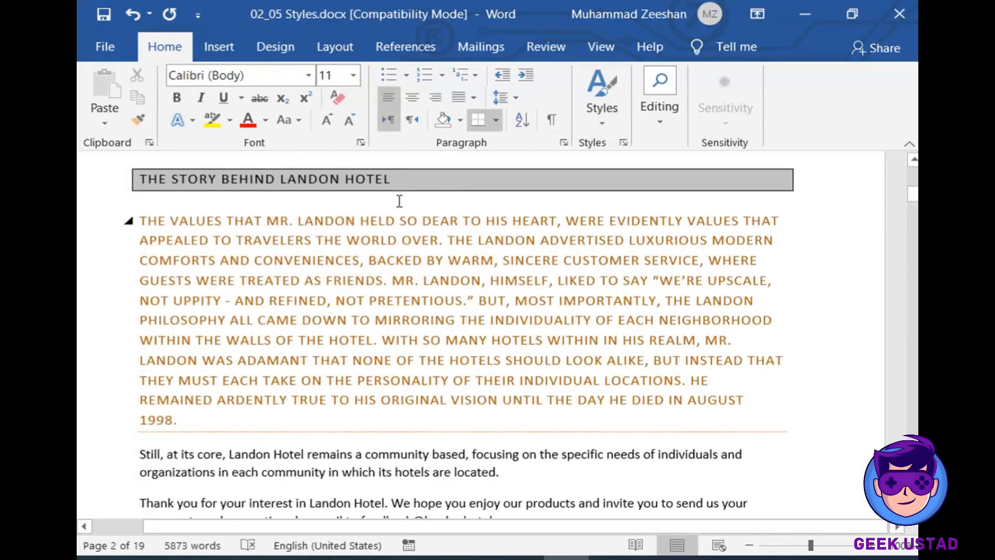
scroll(398, 207, up, 3)
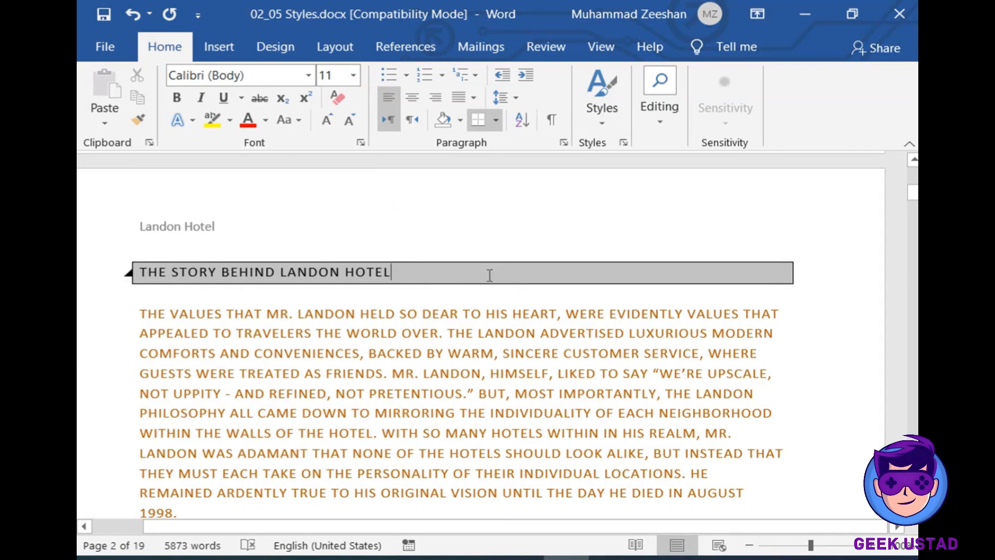
Modify the Heading 2 style and rename it as "My Heading Style"
click(602, 118)
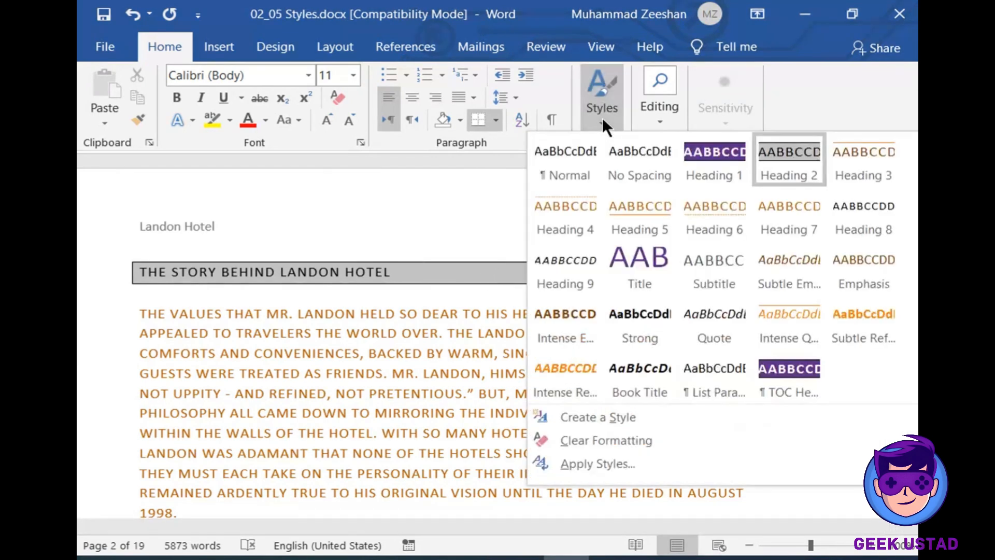
right_click(788, 153)
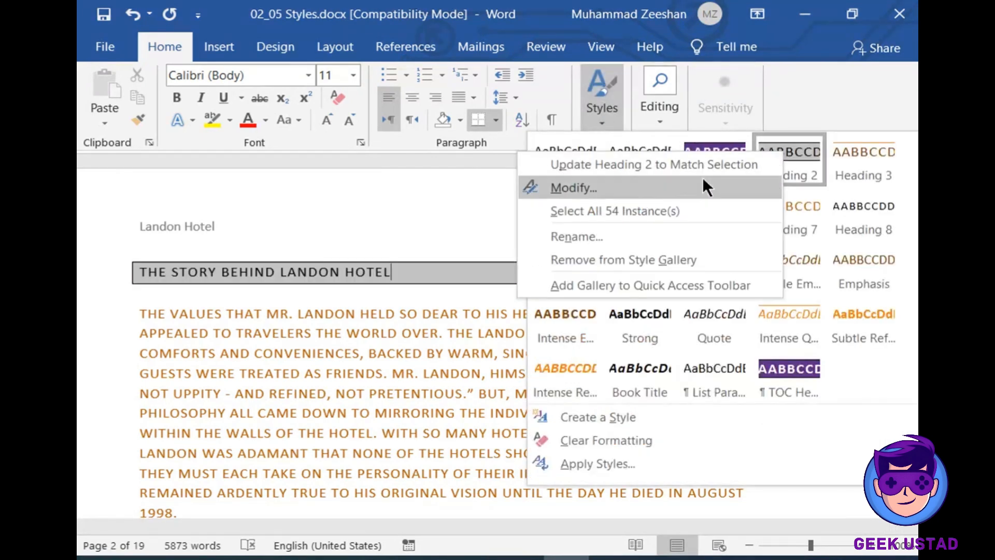
click(644, 187)
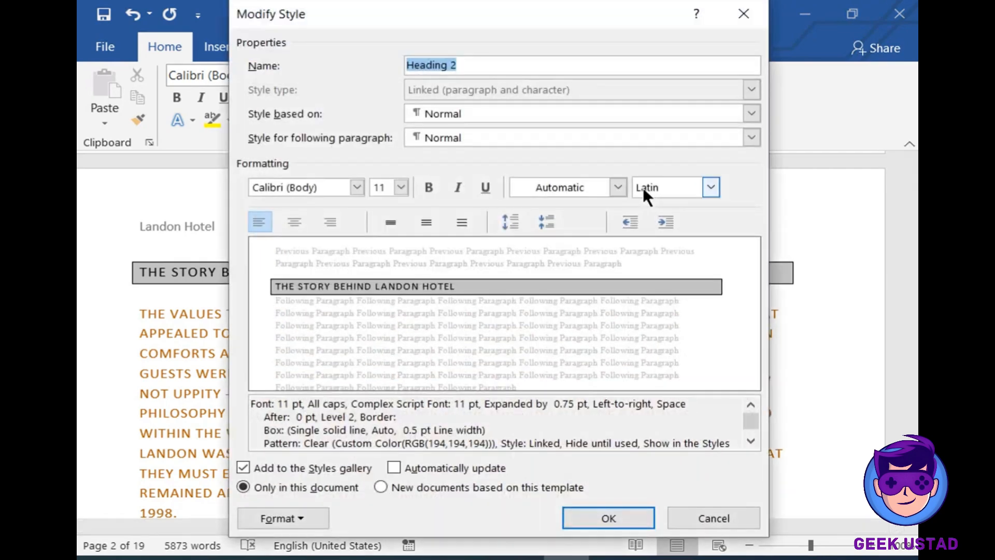
click(463, 65)
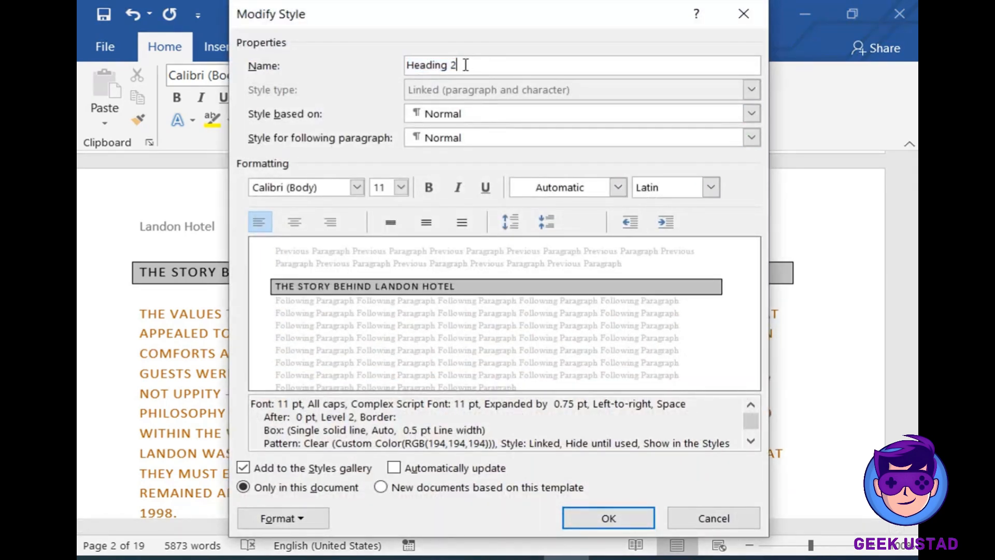
drag(463, 65, 384, 66)
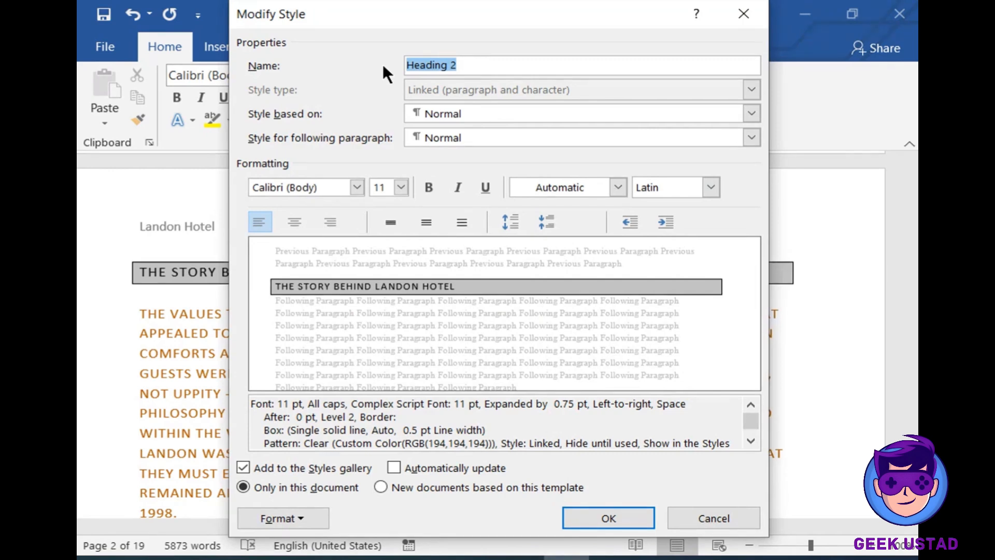
text(My )
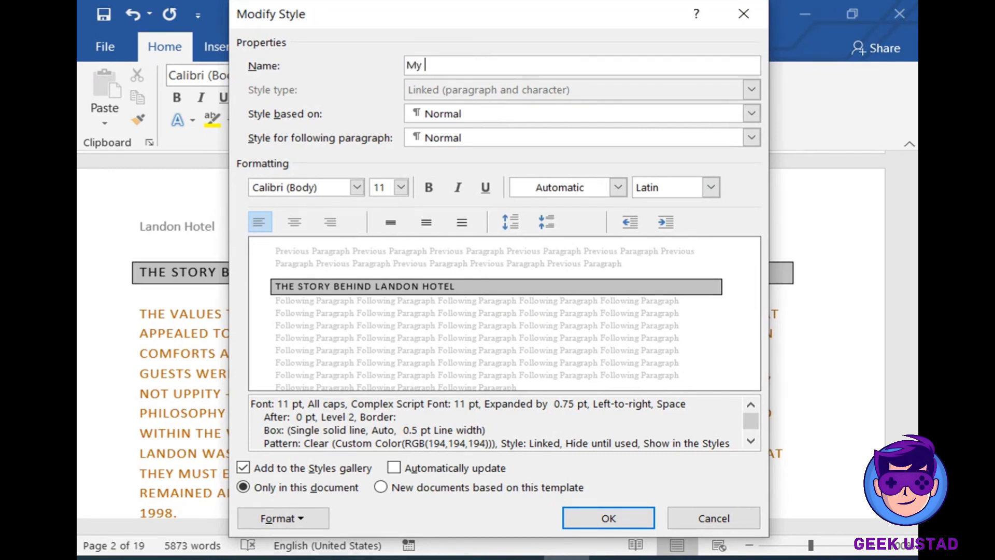
text(Heading Style)
Review the font settings of the style being modified and accept them as they are
click(301, 514)
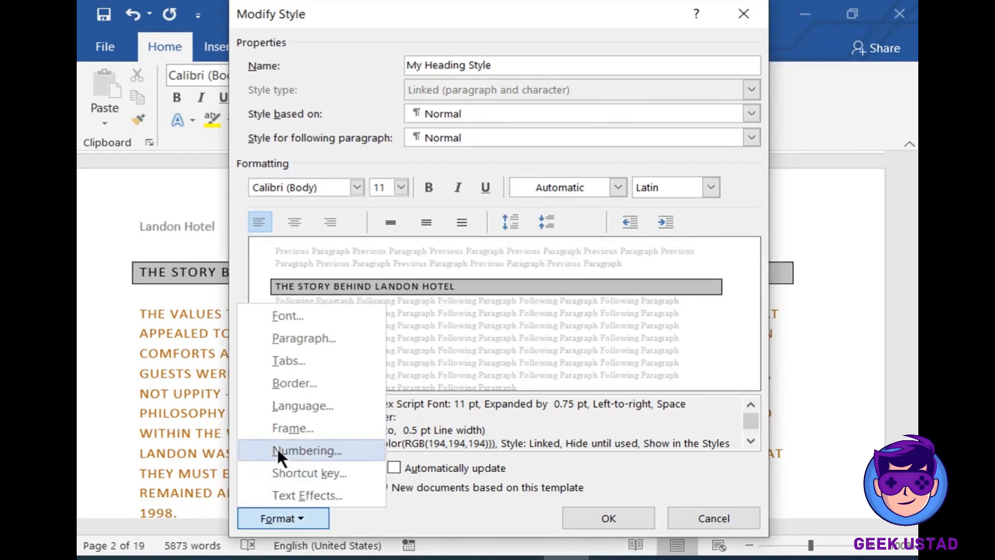
click(309, 317)
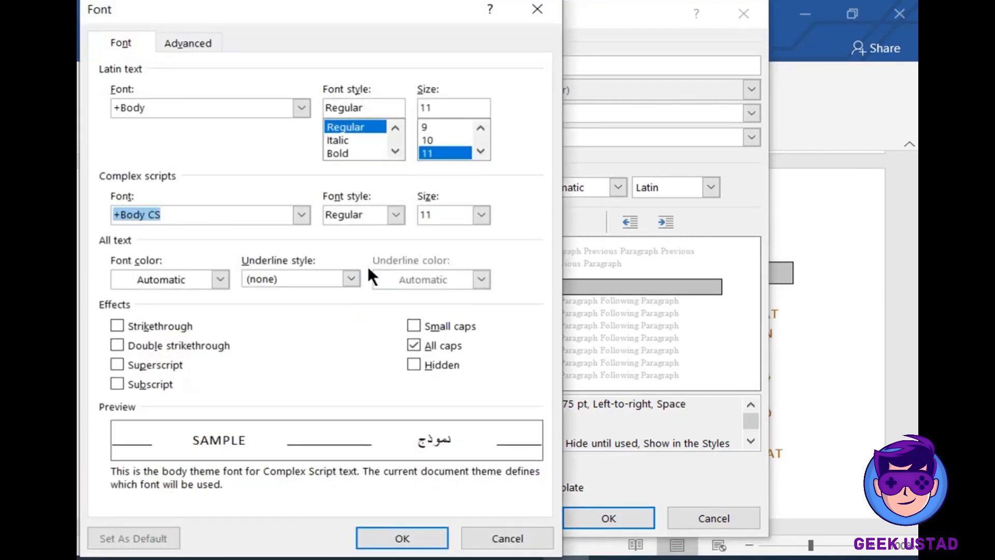
drag(298, 6, 405, 11)
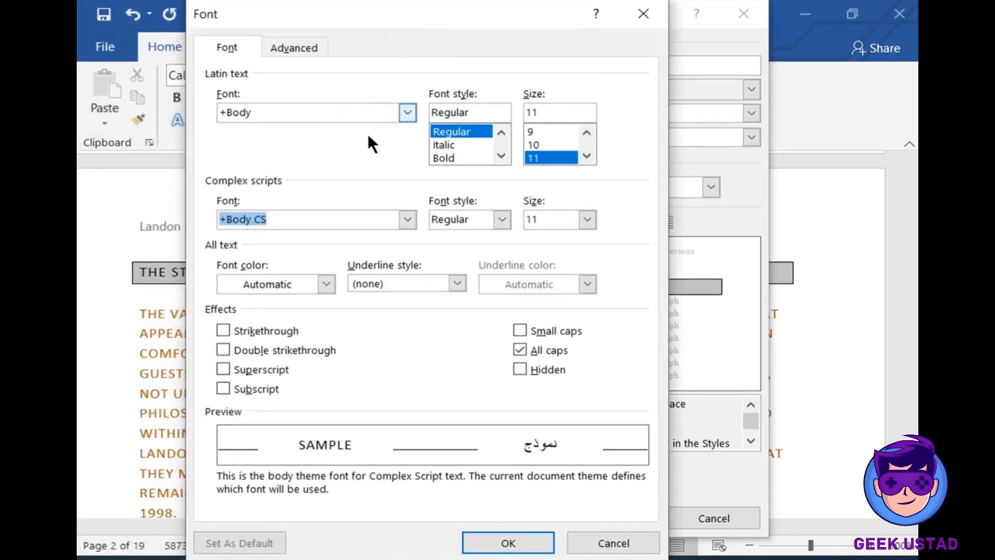
click(506, 541)
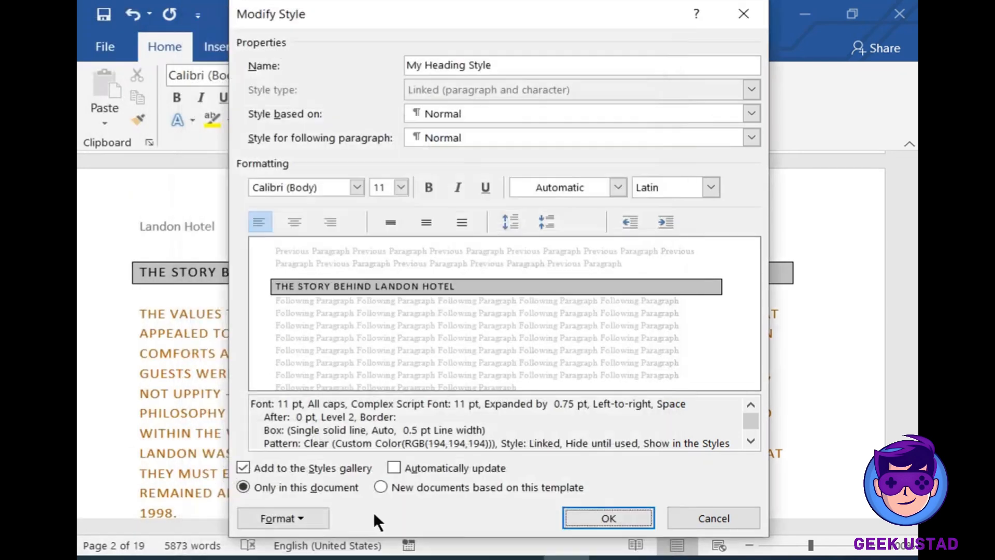
Give My Heading Style a light green shading fill and save the style changes
click(311, 518)
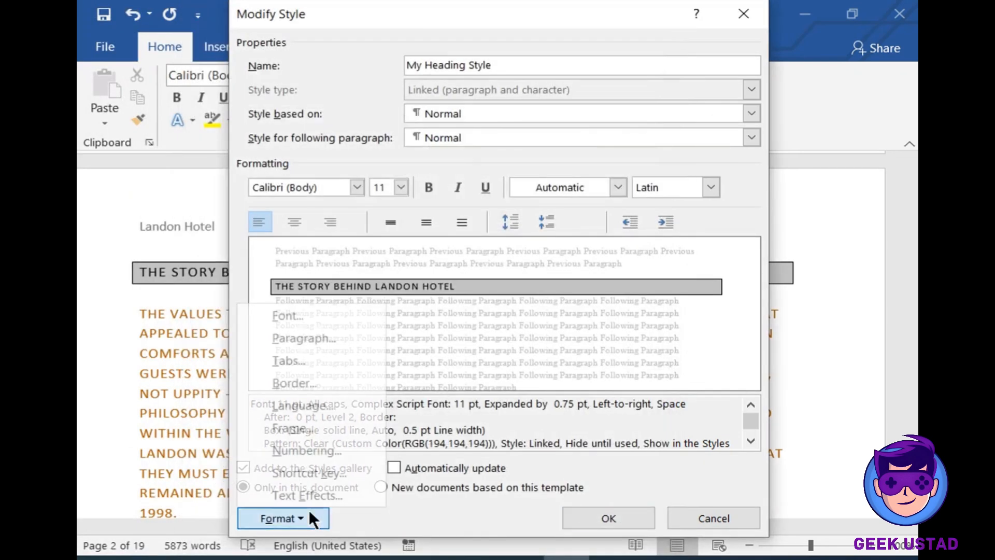
click(306, 386)
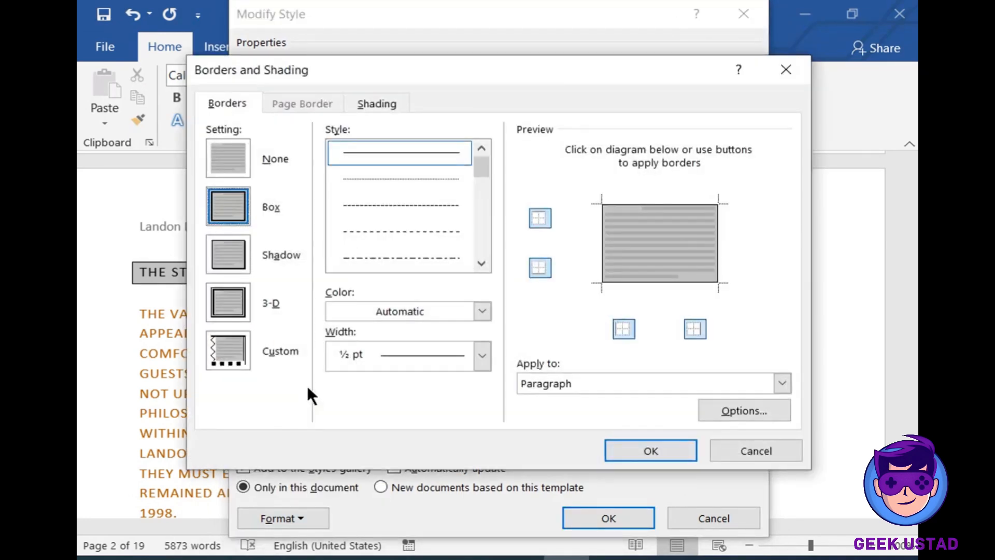
click(377, 104)
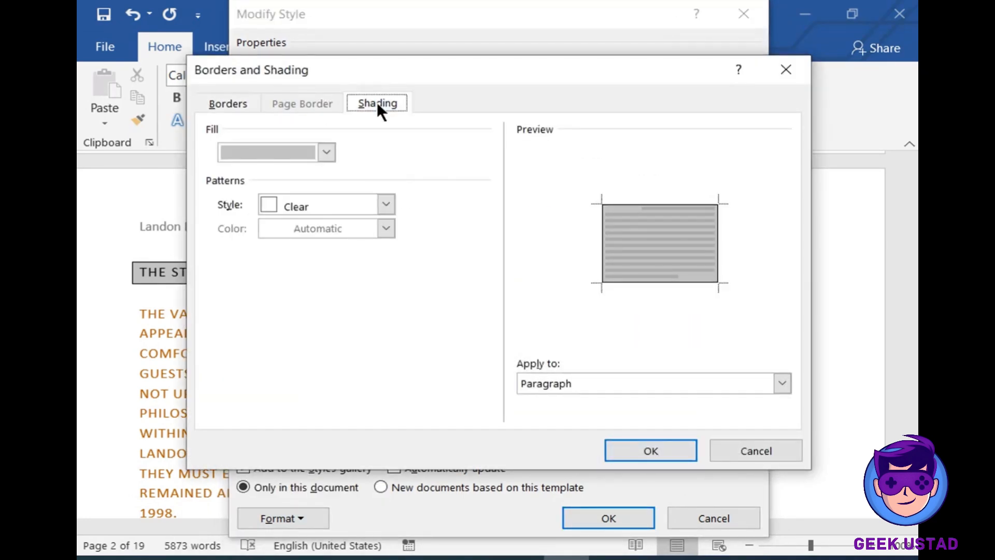
click(327, 153)
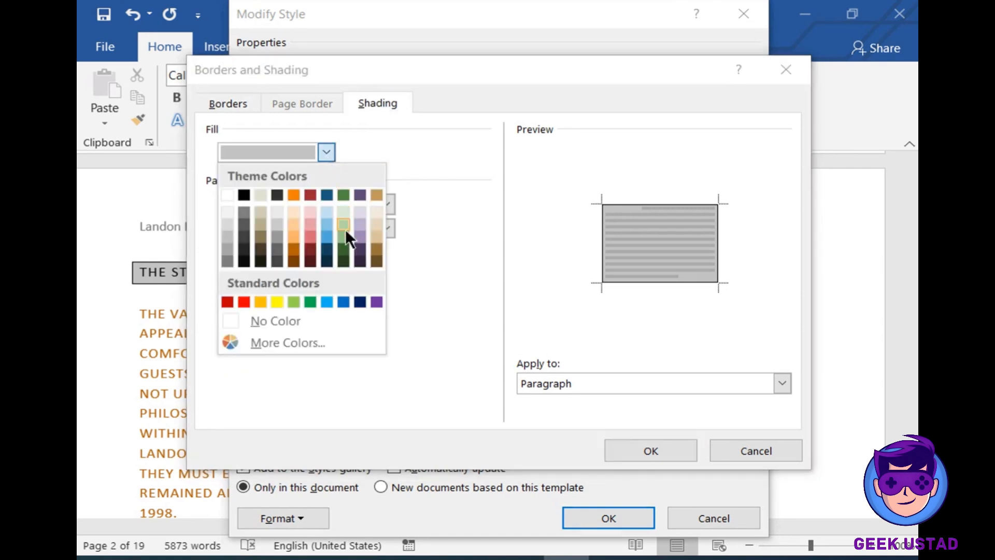
click(342, 225)
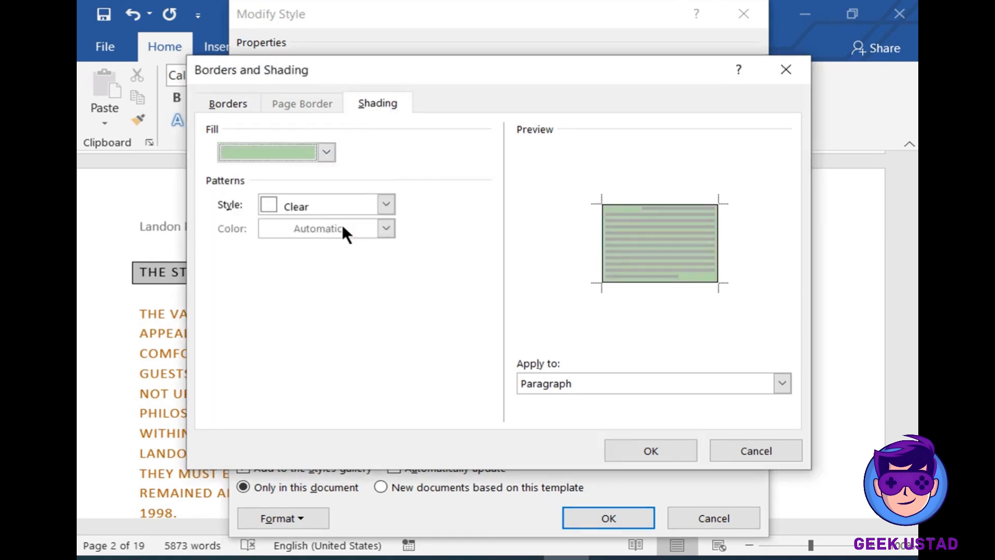
click(664, 458)
click(631, 517)
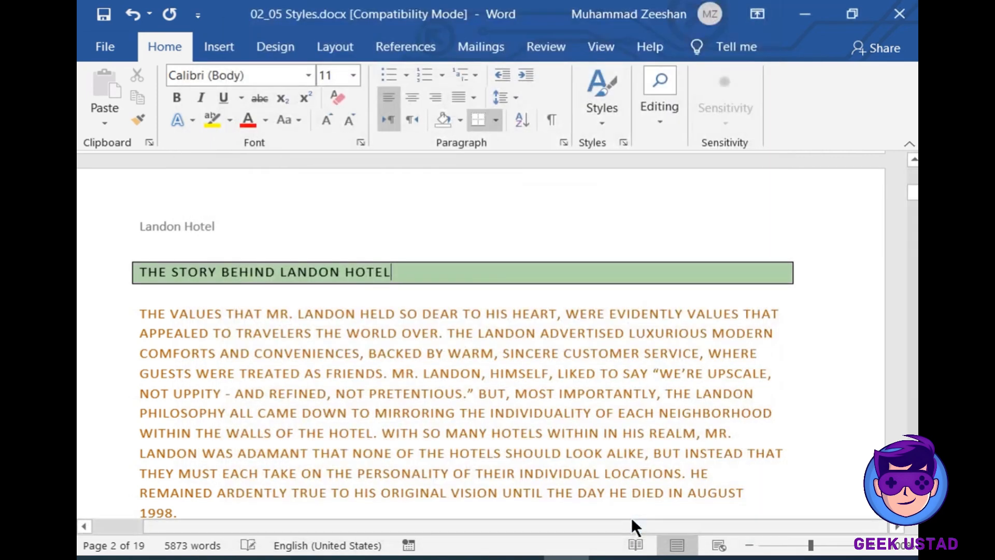
Place the cursor in the "The Story Behind Landon Hotel" heading and examine the management options for My Heading Style
click(443, 398)
click(487, 275)
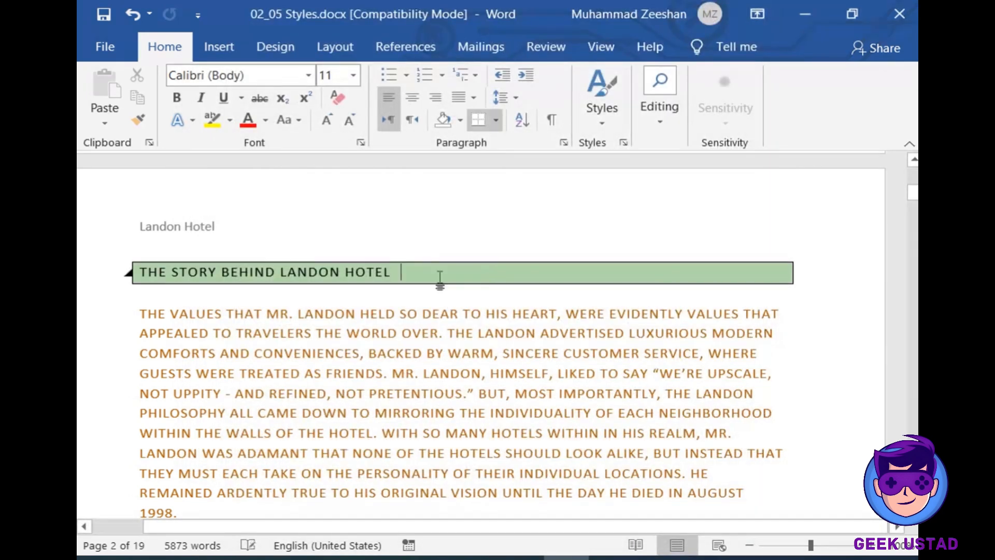
click(610, 110)
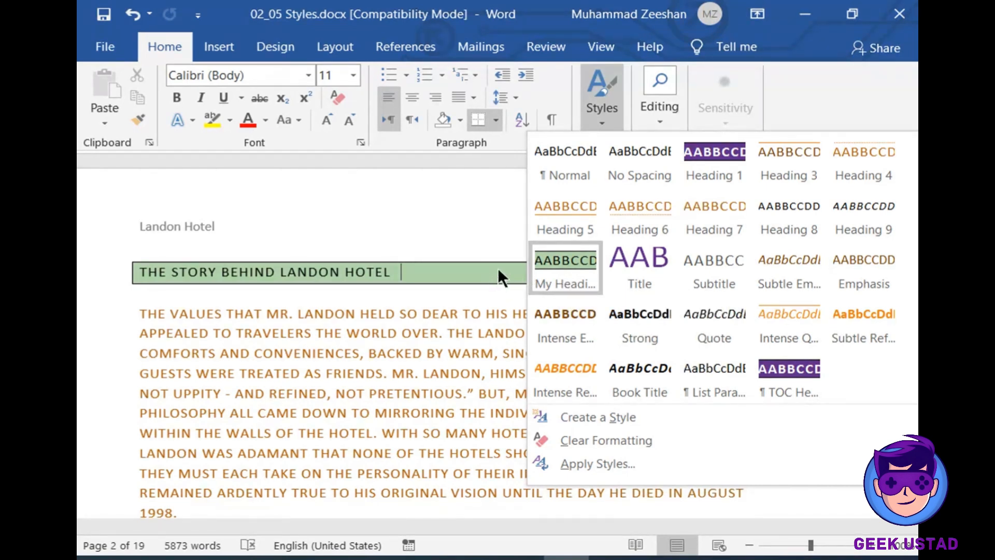
right_click(554, 257)
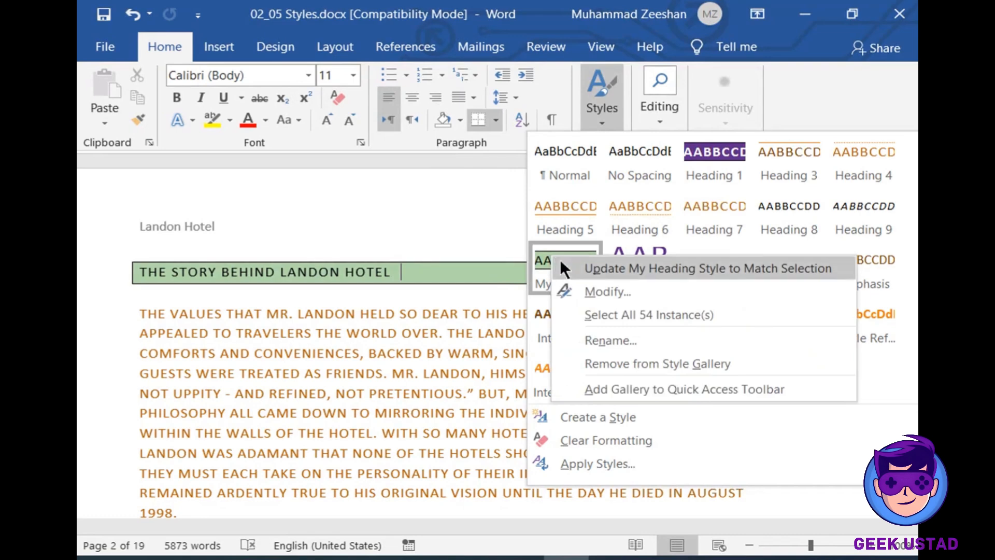
click(477, 285)
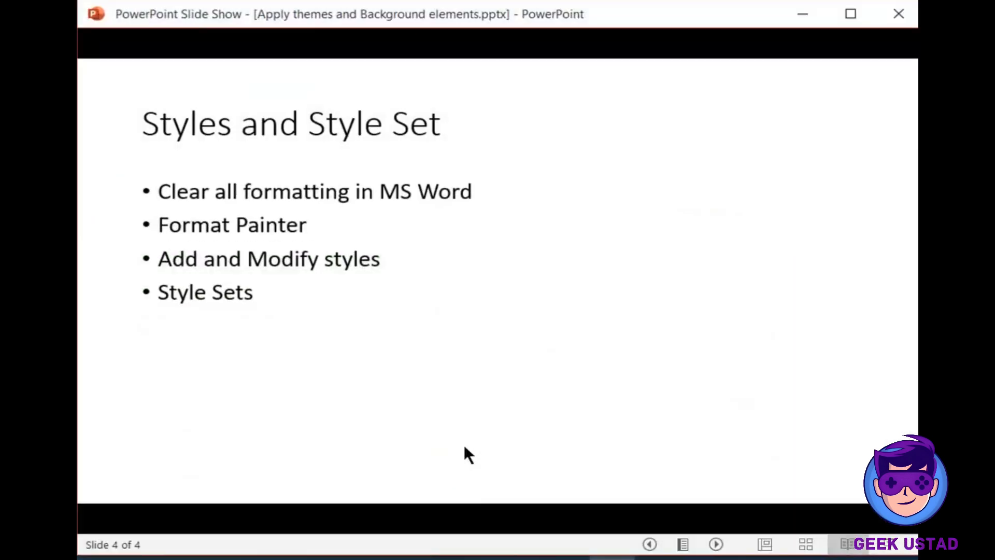
Switch to the PowerPoint slide show to review the "Styles and Style Set" topics, and return to Word
click(465, 446)
click(465, 445)
click(805, 15)
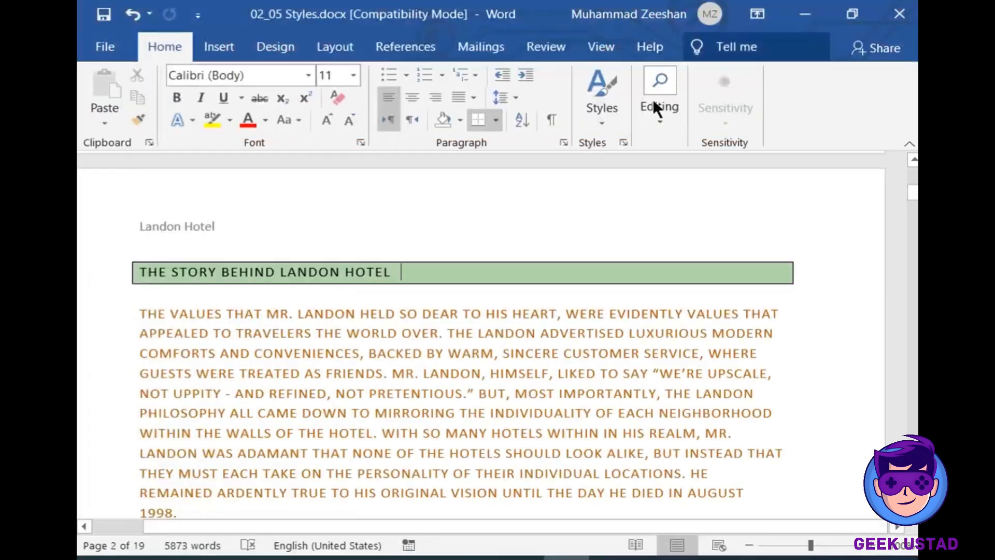
Create a style named "My new style" from the formatting of the "The Story Behind Landon Hotel" heading
click(598, 125)
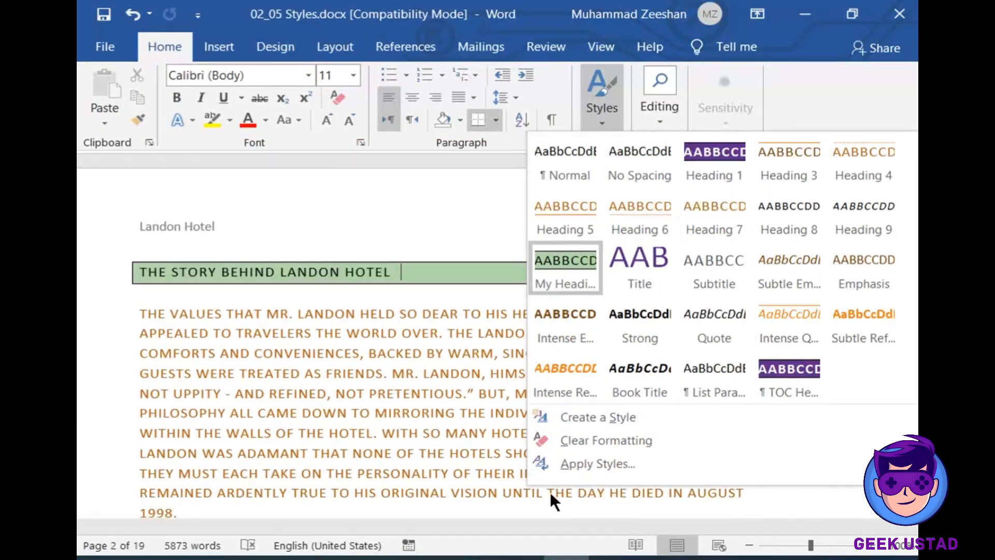
click(648, 421)
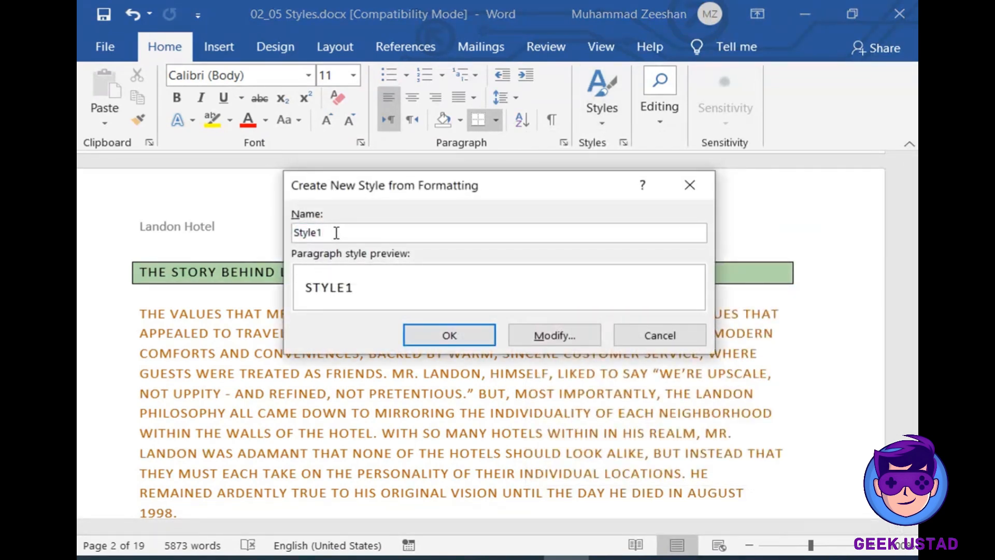
drag(340, 236, 185, 232)
text(My nre)
key(BackSpace)
key(BackSpace)
text(ew style)
click(461, 331)
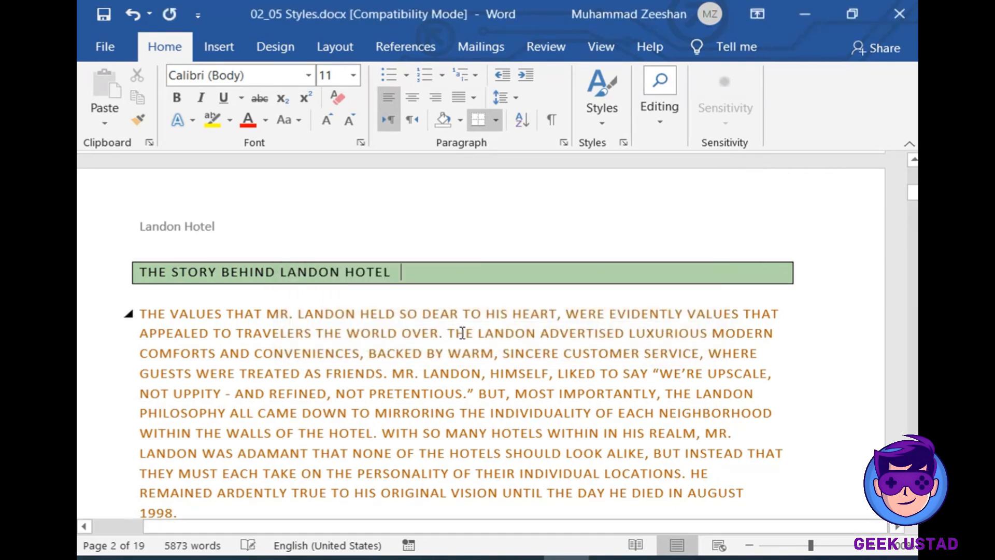
Start a new style from the first story paragraph's formatting, with its detailed settings shown, and base it on Heading 1
click(449, 314)
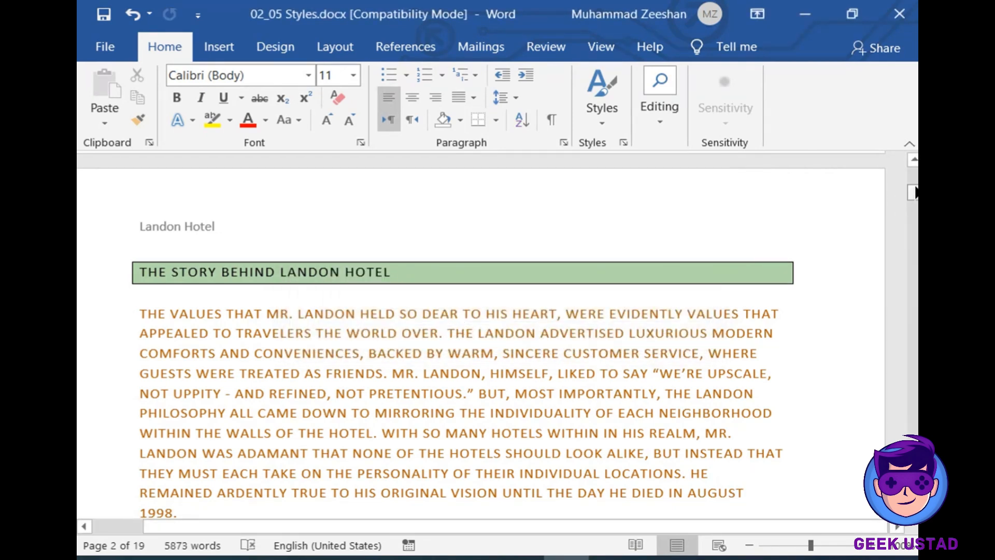
drag(914, 193, 913, 173)
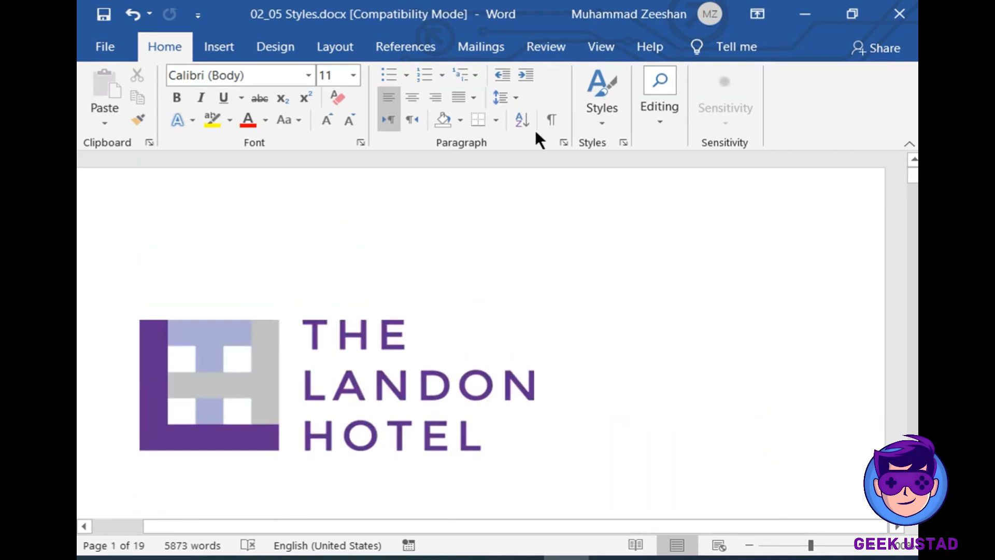
click(599, 118)
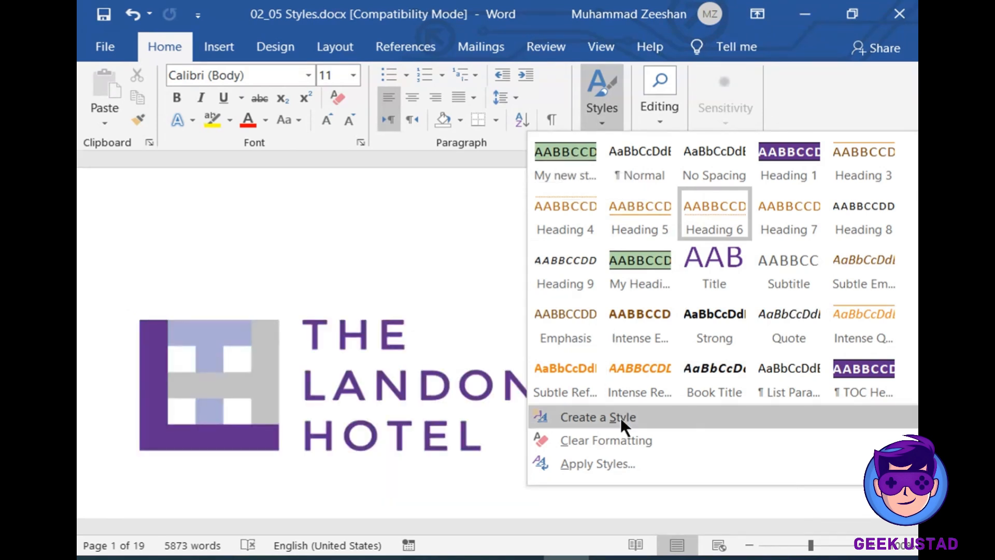
click(621, 418)
click(567, 341)
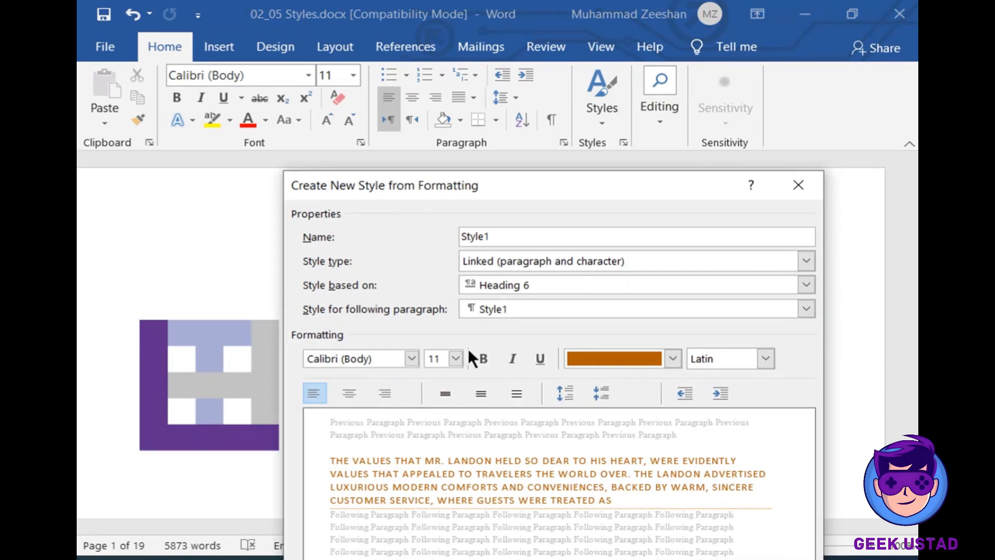
drag(478, 198, 423, 40)
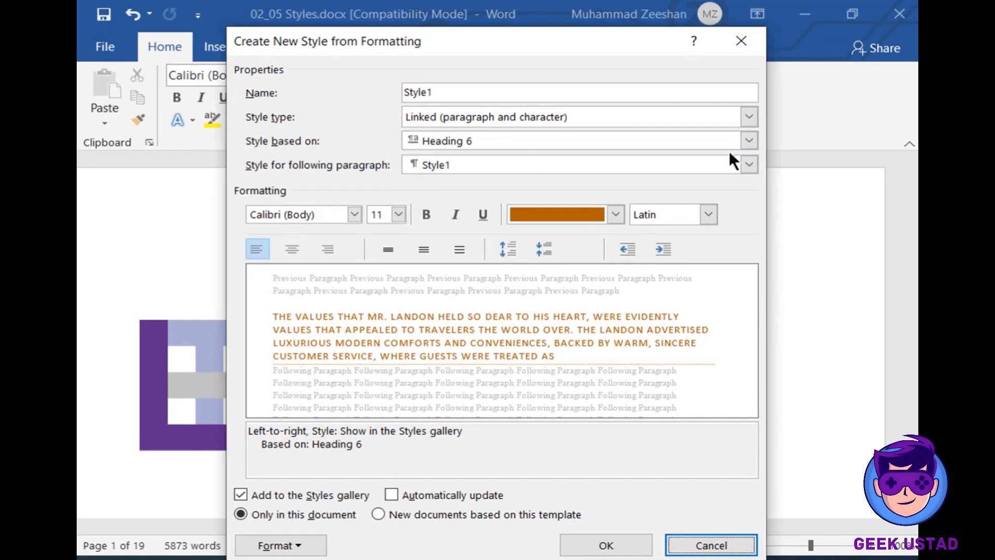
click(749, 141)
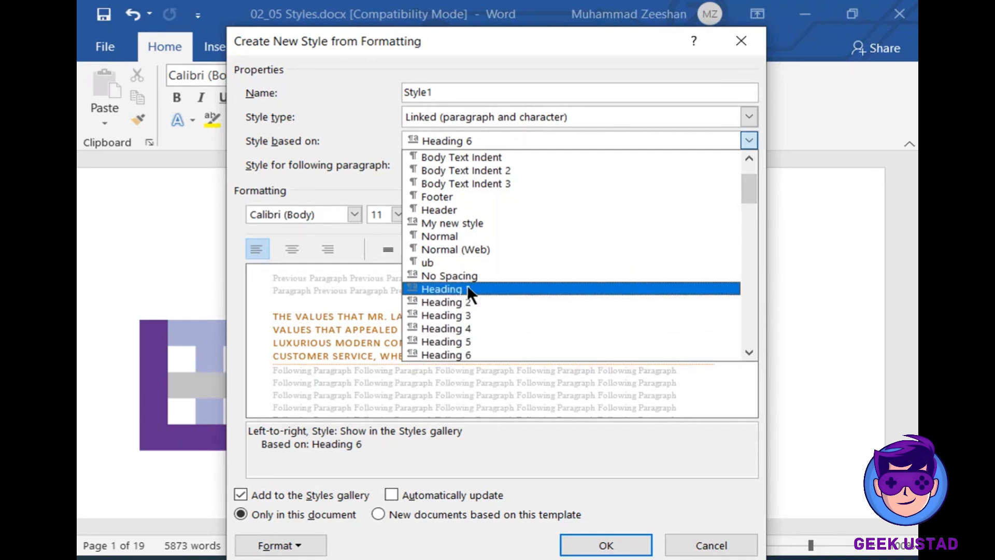
click(484, 289)
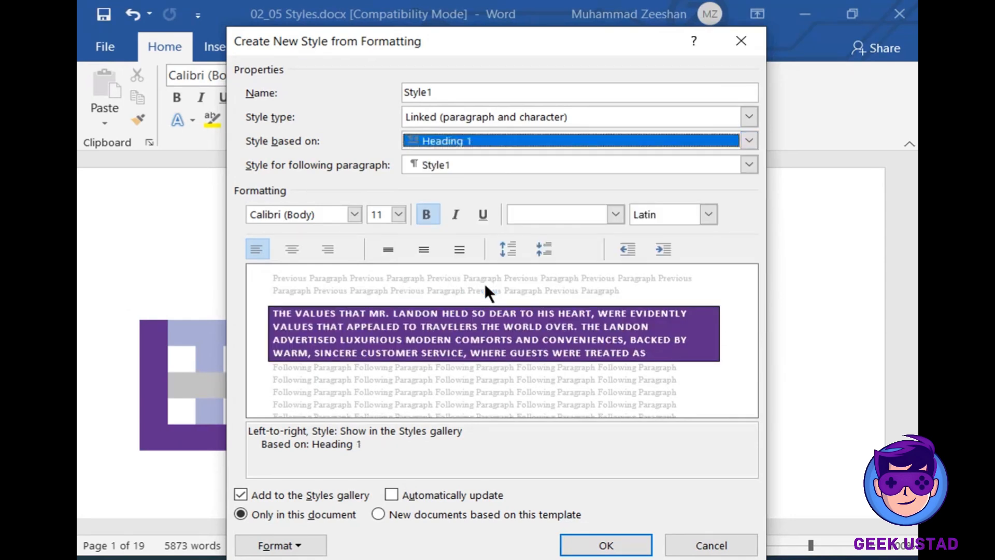
Check the font and size choices for the new style and create it under the name Style1
click(354, 214)
click(353, 217)
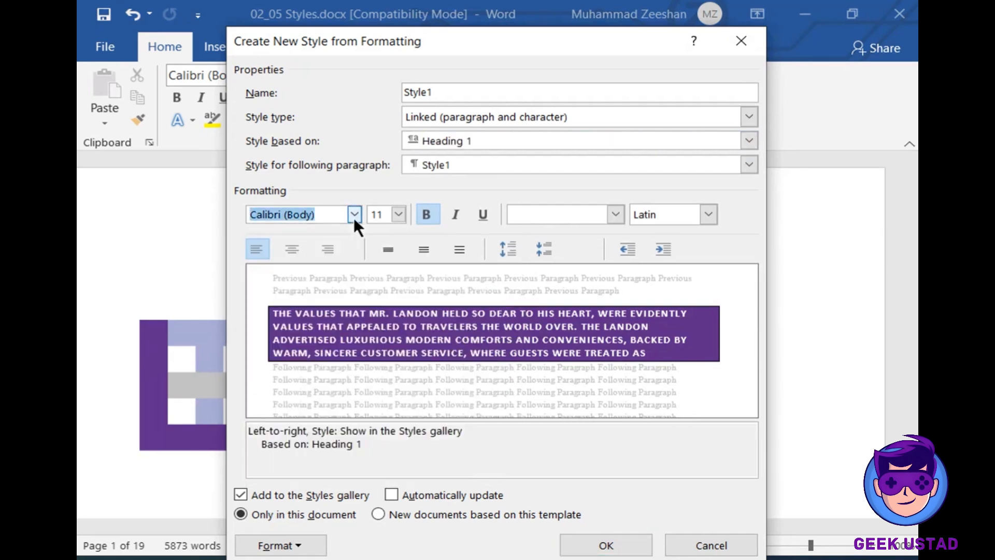
click(399, 215)
click(398, 214)
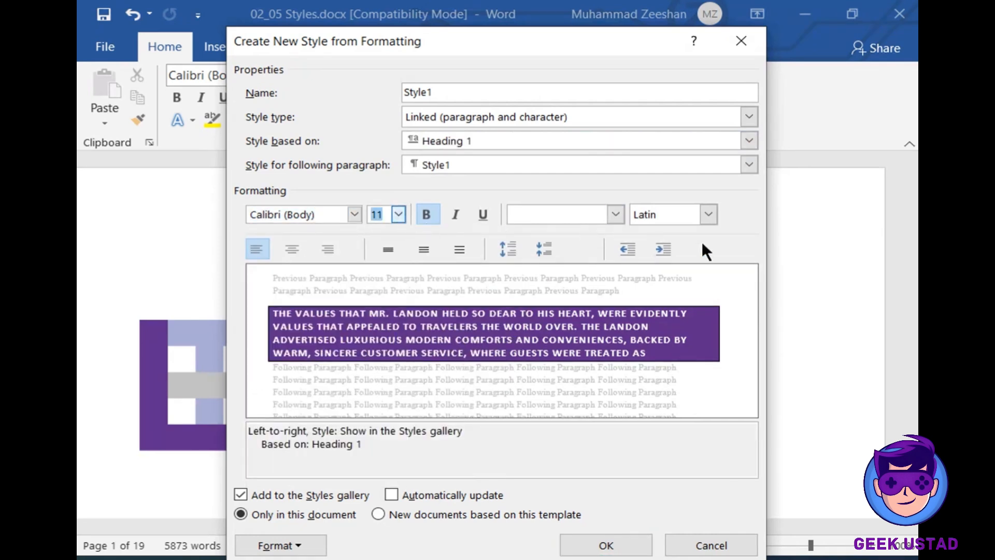
click(646, 547)
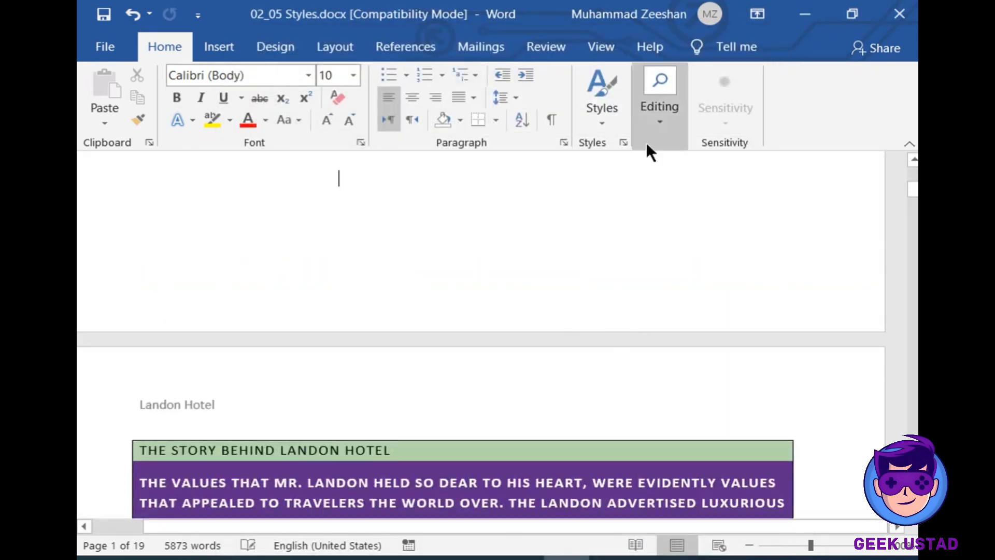
Look over the style gallery for the newly created styles
click(607, 121)
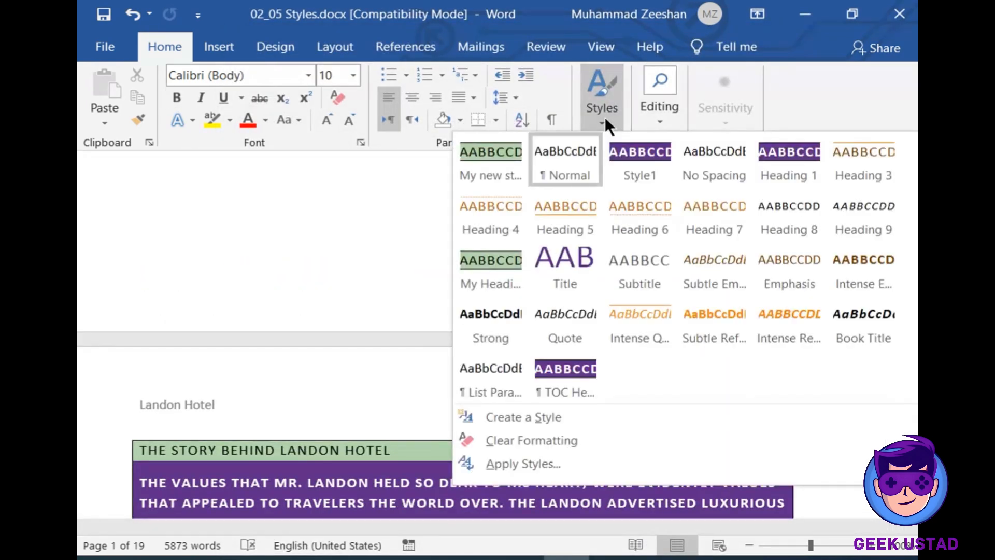
click(287, 266)
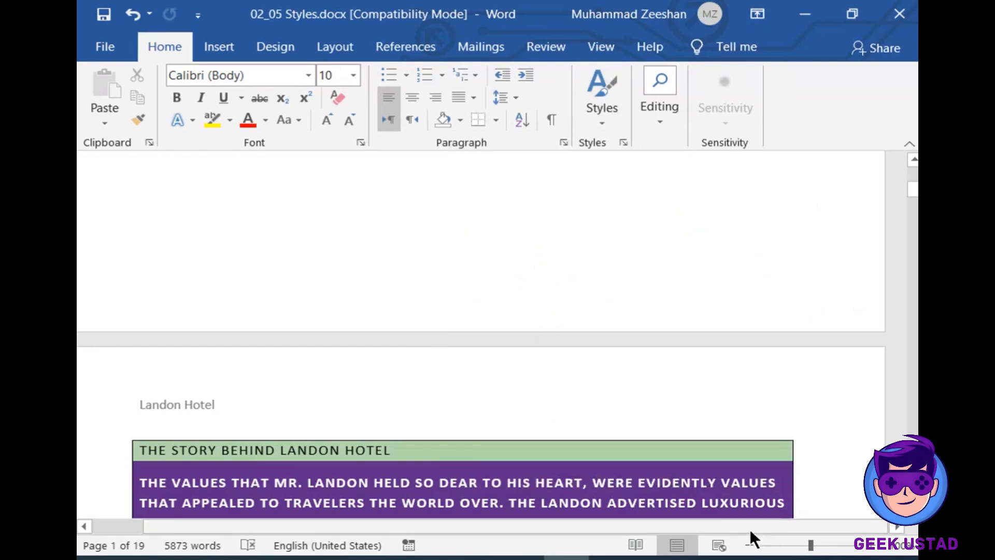
click(600, 123)
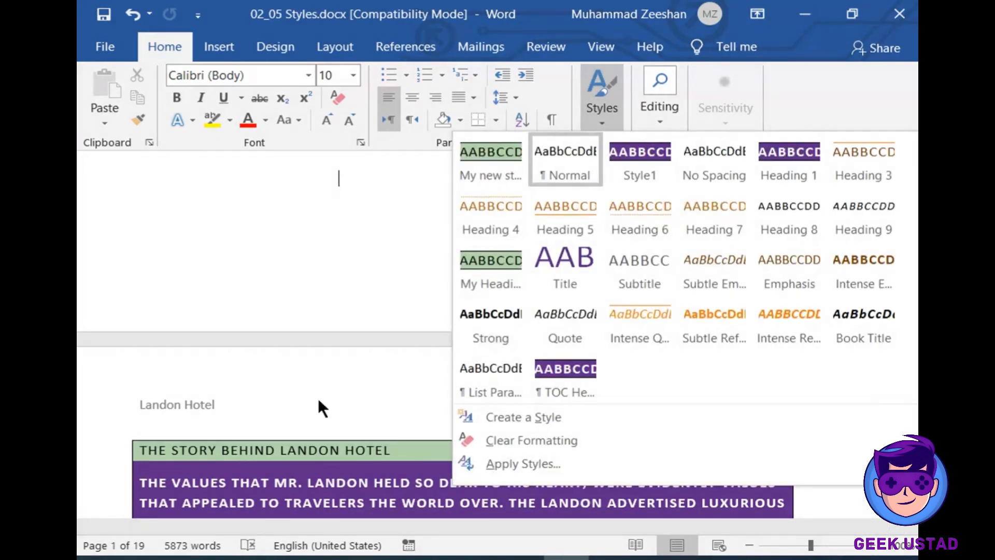
Switch to PowerPoint's normal view, view slide 1, and go to slide 3, "Apply and Edit Styles and Styles Set"
key(Escape)
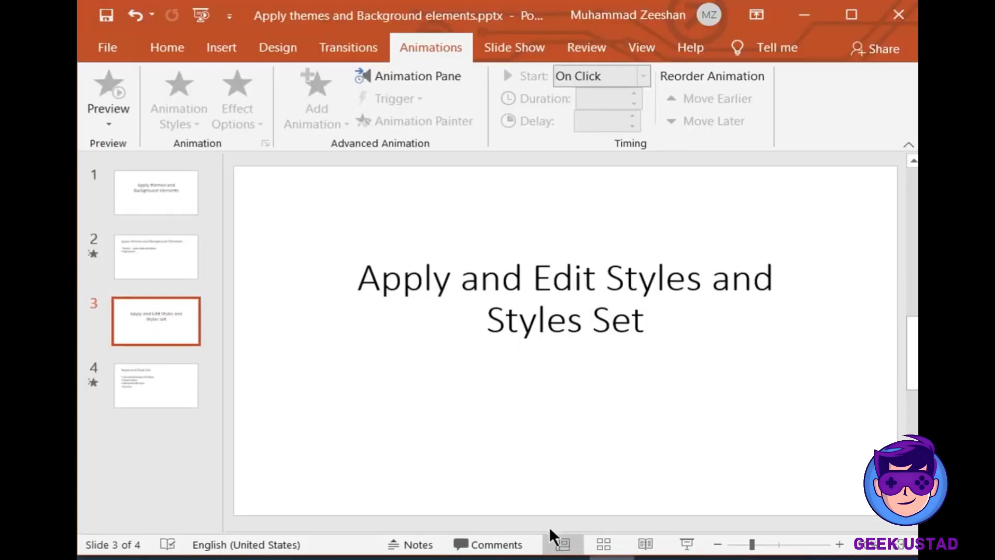
click(177, 195)
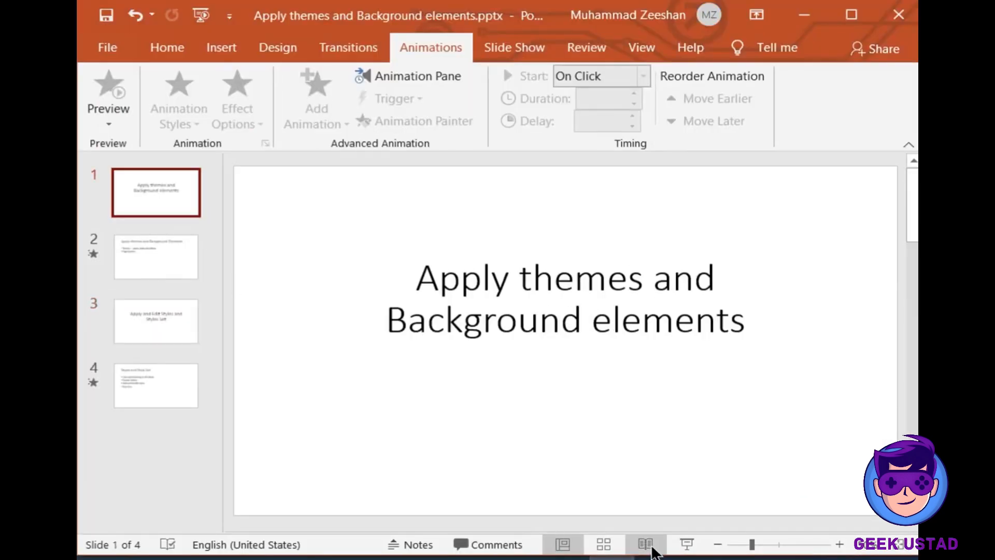
click(124, 311)
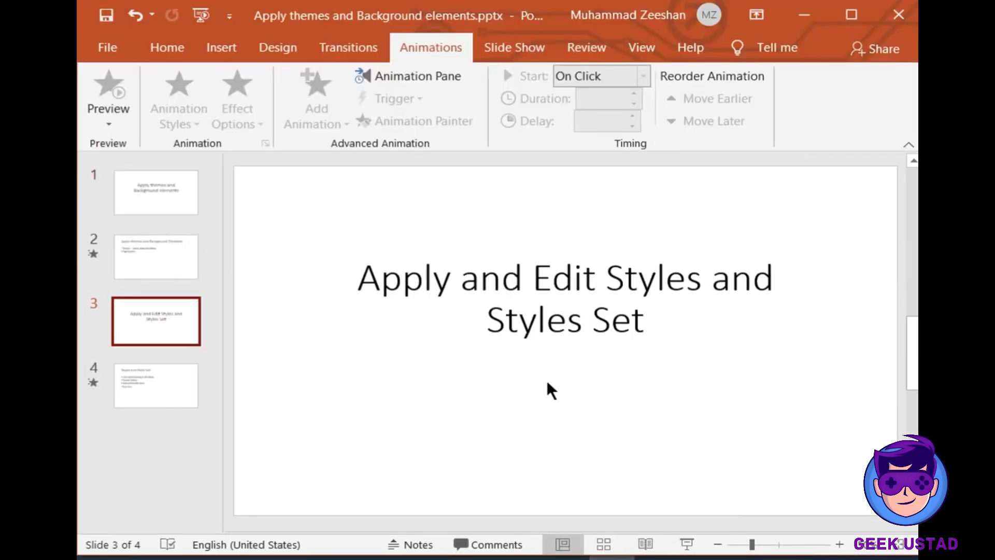